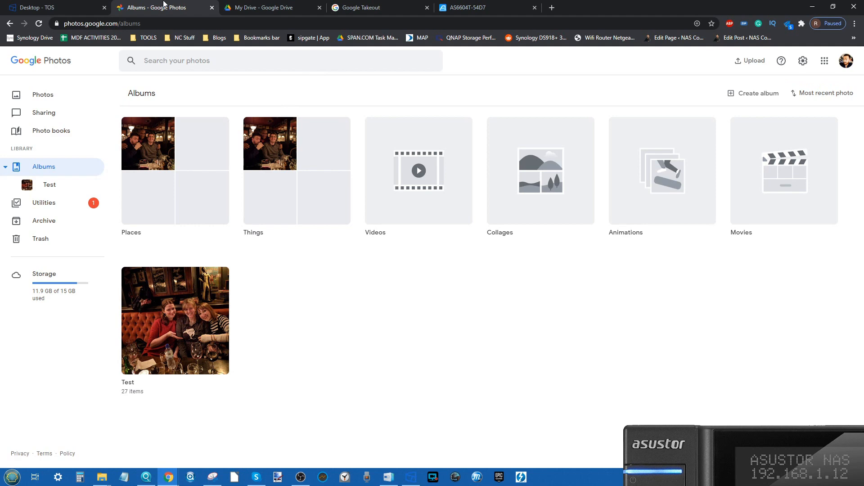
Look over My Drive and the ASUSTOR NAS desktop, and open the NAS's Photo Gallery app before returning to the desktop.
{"action": "left_click", "coordinate": [288, 6]}
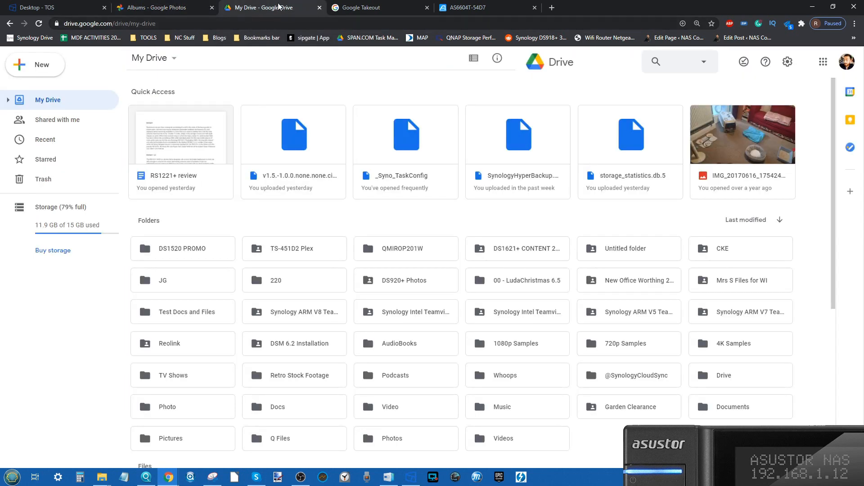
{"action": "left_click", "coordinate": [484, 5]}
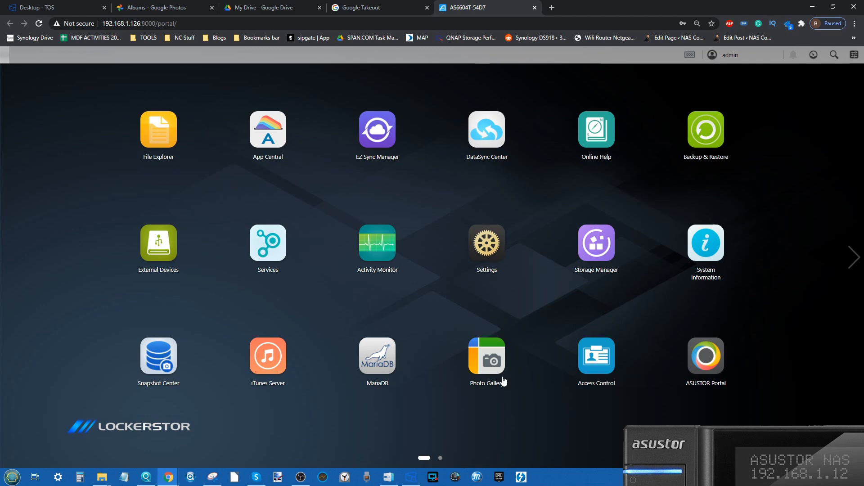
{"action": "left_click", "coordinate": [486, 359]}
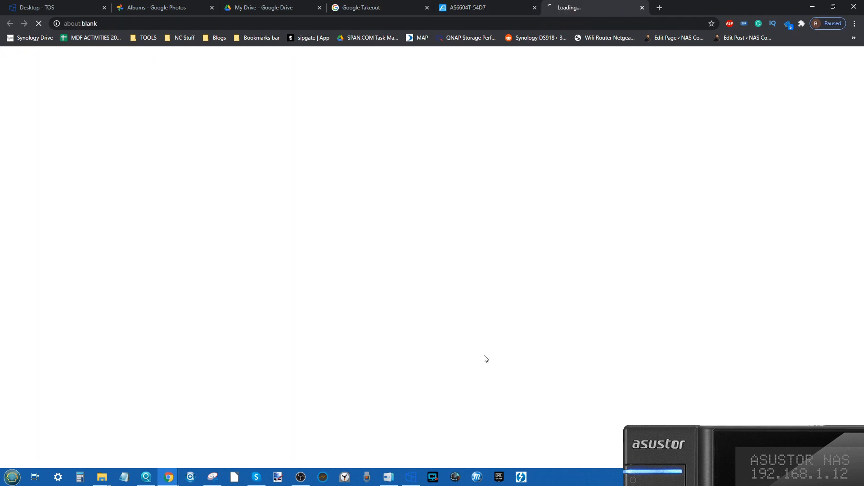
{"action": "left_click", "coordinate": [468, 7]}
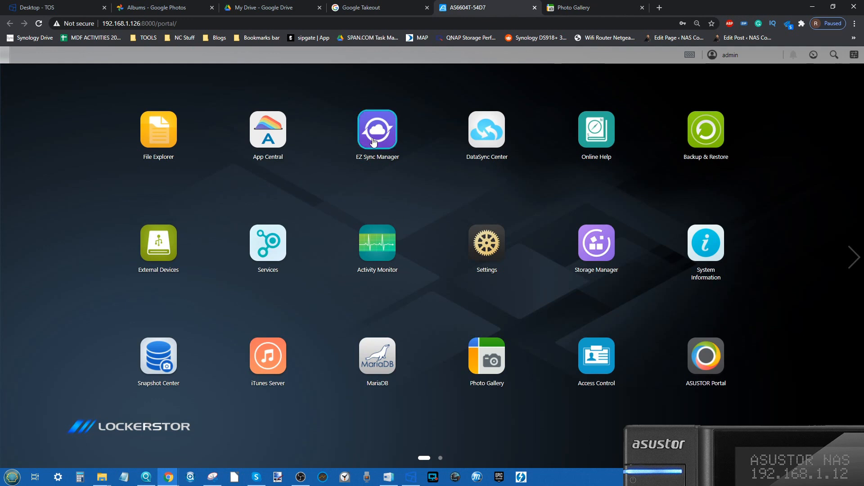
Open DataSync Center on the NAS, view the cloud services offered for a new task, and exit without creating one.
{"action": "left_click", "coordinate": [487, 138]}
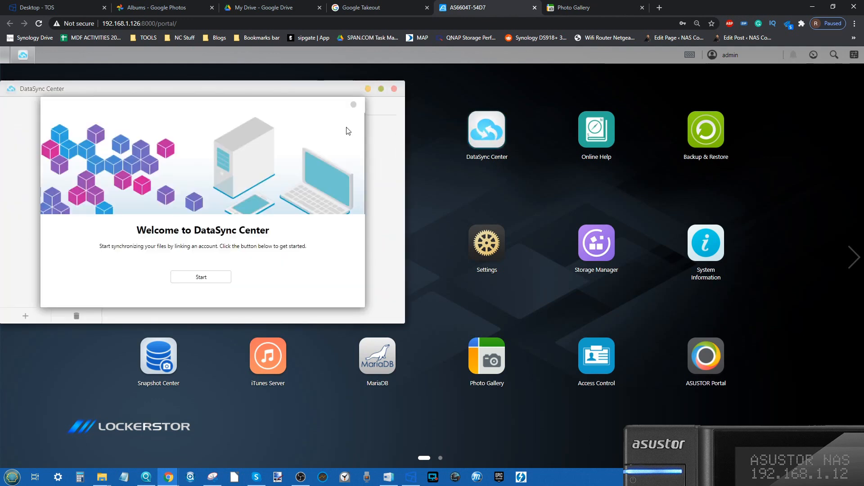
{"action": "left_click", "coordinate": [354, 104]}
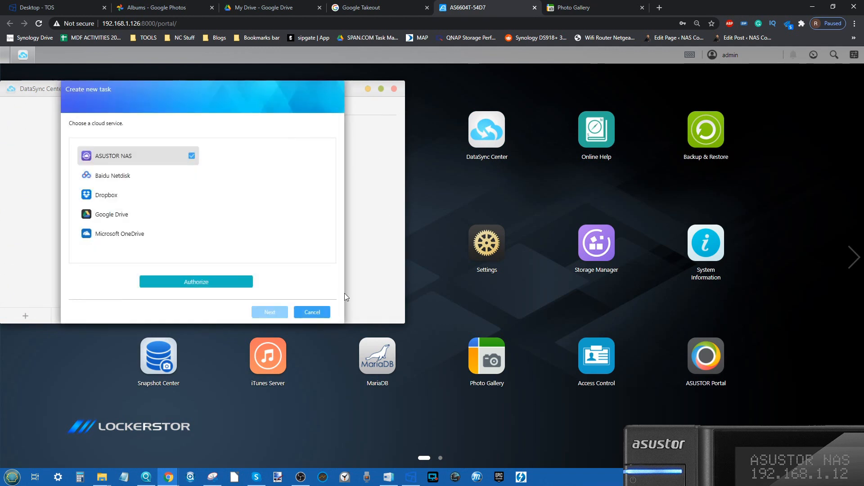
{"action": "left_click", "coordinate": [303, 313]}
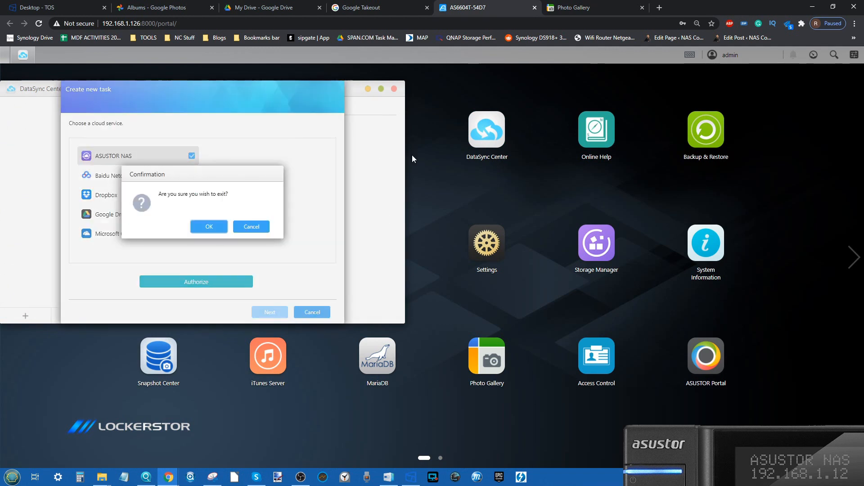
{"action": "left_click", "coordinate": [211, 227]}
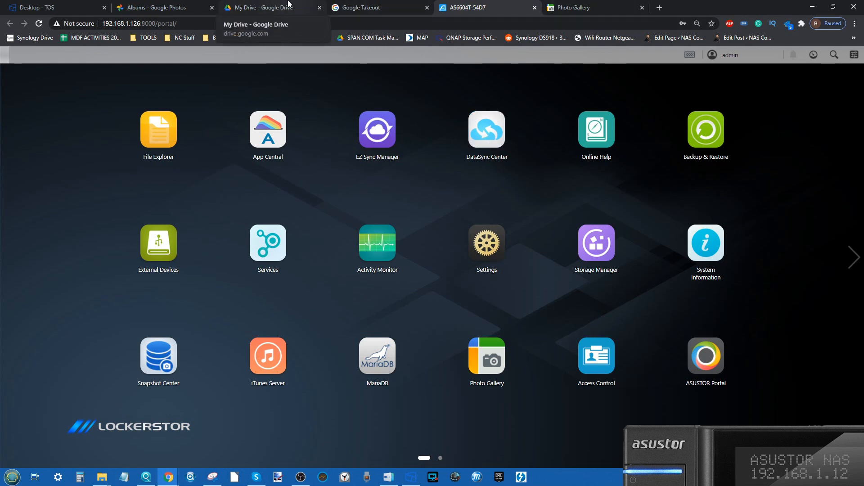
Check the Google Photos albums and examine the Google Takeout list of products that can be included in a new export.
{"action": "left_click", "coordinate": [183, 3]}
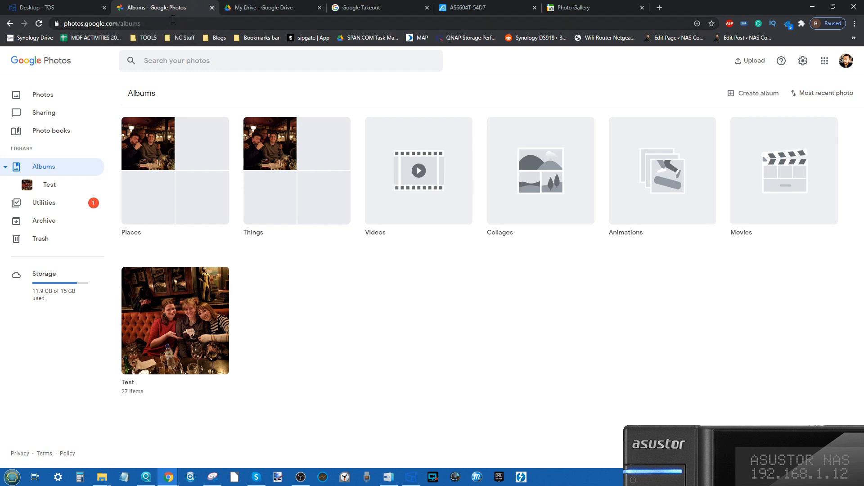
{"action": "left_click", "coordinate": [379, 9]}
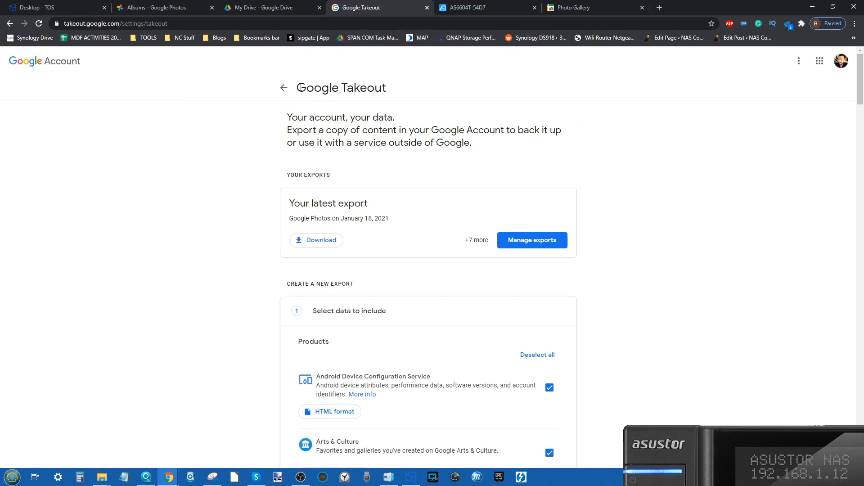
{"action": "scroll", "coordinate": [300, 88], "scroll_direction": "down", "scroll_amount": 20}
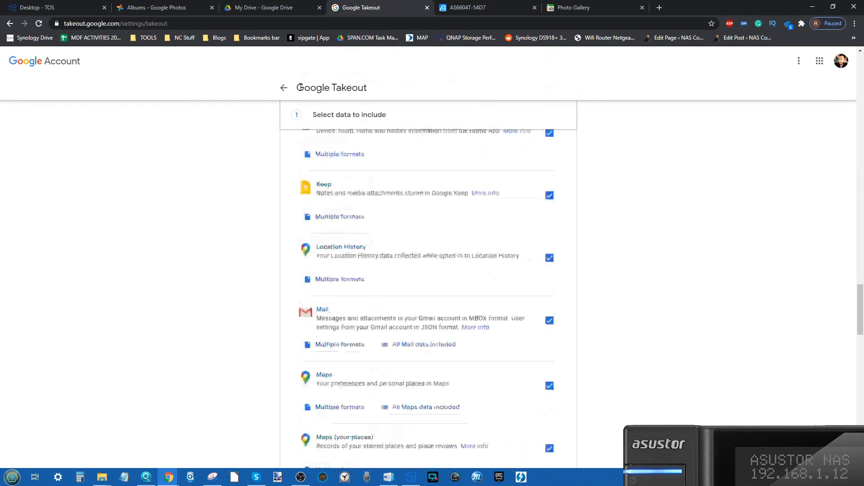
{"action": "scroll", "coordinate": [300, 87], "scroll_direction": "down", "scroll_amount": 15}
{"action": "scroll", "coordinate": [300, 87], "scroll_direction": "up", "scroll_amount": 20}
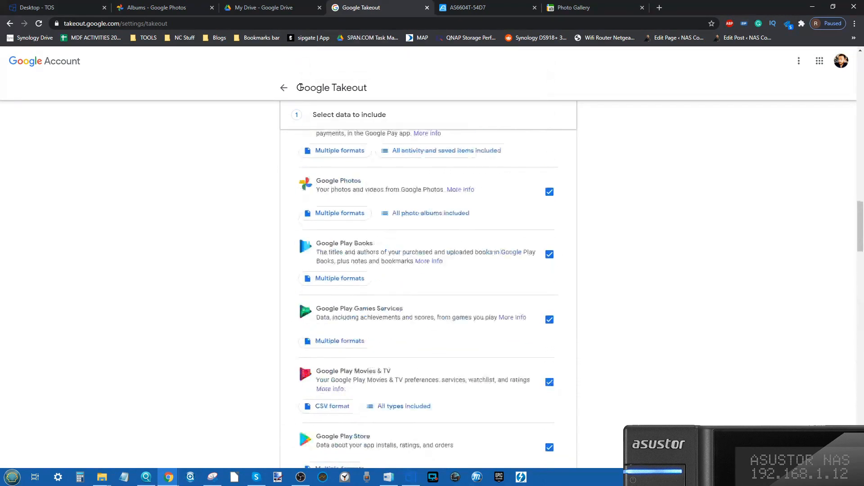
{"action": "scroll", "coordinate": [300, 87], "scroll_direction": "down", "scroll_amount": 12}
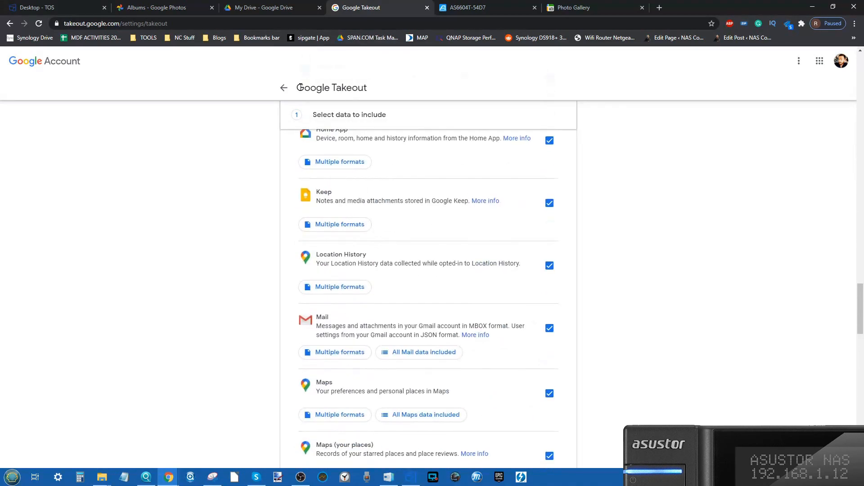
{"action": "scroll", "coordinate": [402, 118], "scroll_direction": "down", "scroll_amount": 2}
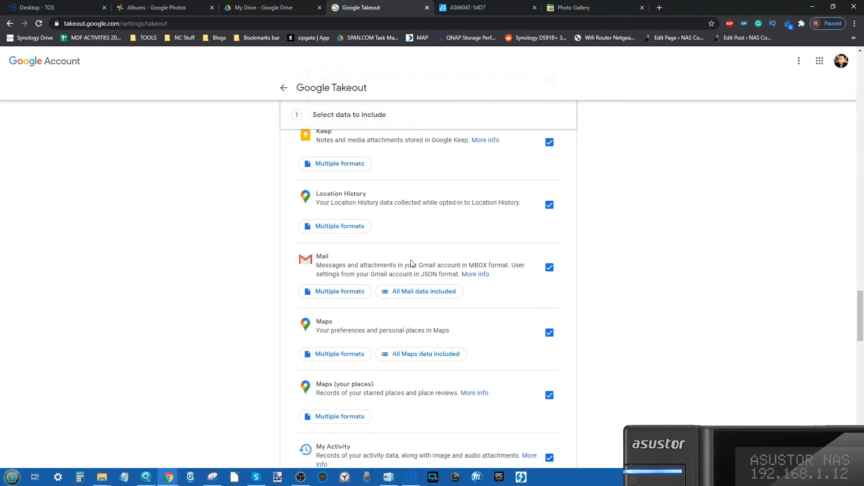
{"action": "scroll", "coordinate": [413, 263], "scroll_direction": "down", "scroll_amount": 4}
{"action": "scroll", "coordinate": [413, 264], "scroll_direction": "down", "scroll_amount": 1}
{"action": "scroll", "coordinate": [413, 263], "scroll_direction": "up", "scroll_amount": 18}
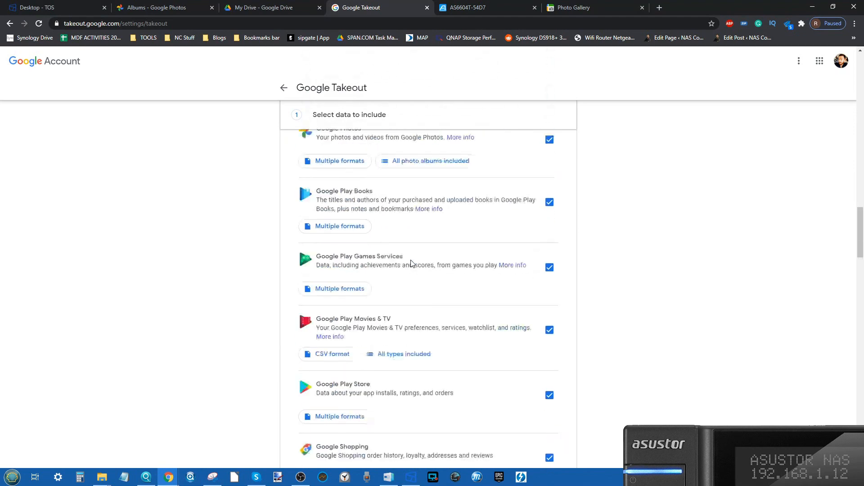
{"action": "scroll", "coordinate": [413, 263], "scroll_direction": "up", "scroll_amount": 20}
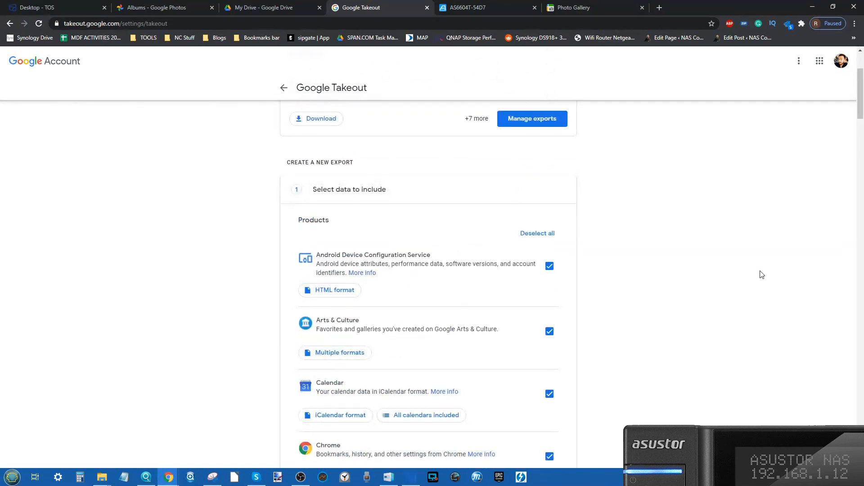
Deselect all products in the new Takeout export and include only Google Photos.
{"action": "left_click", "coordinate": [540, 355]}
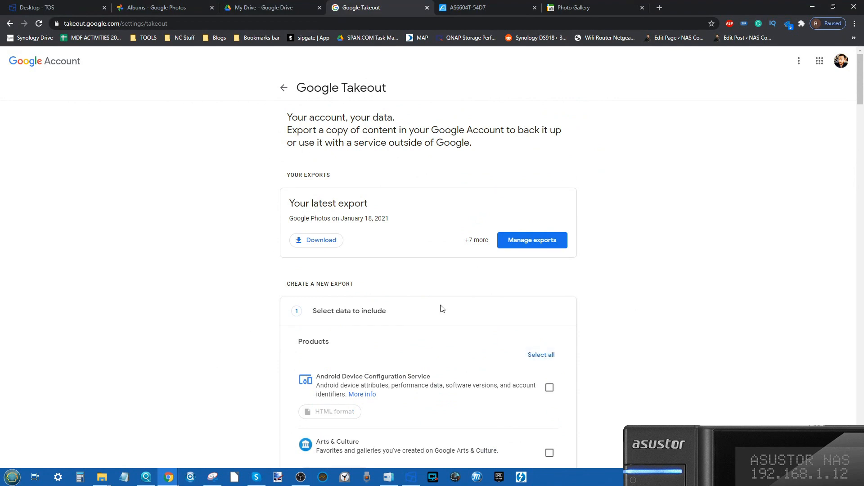
{"action": "scroll", "coordinate": [490, 212], "scroll_direction": "down", "scroll_amount": 10}
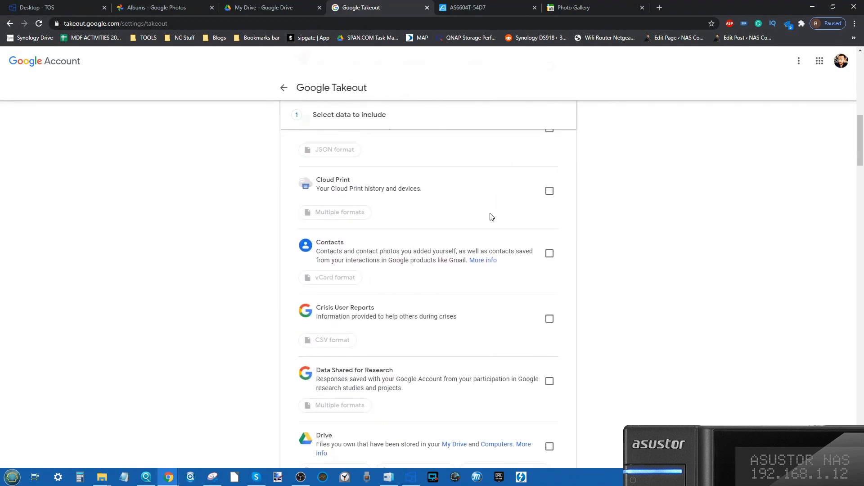
{"action": "scroll", "coordinate": [491, 216], "scroll_direction": "down", "scroll_amount": 15}
{"action": "scroll", "coordinate": [483, 217], "scroll_direction": "down", "scroll_amount": 3}
{"action": "scroll", "coordinate": [346, 261], "scroll_direction": "down", "scroll_amount": 5}
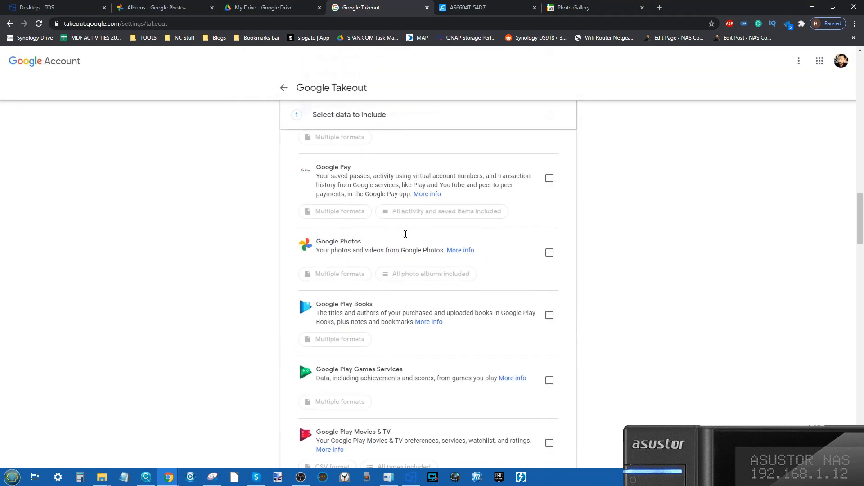
{"action": "left_click", "coordinate": [550, 252]}
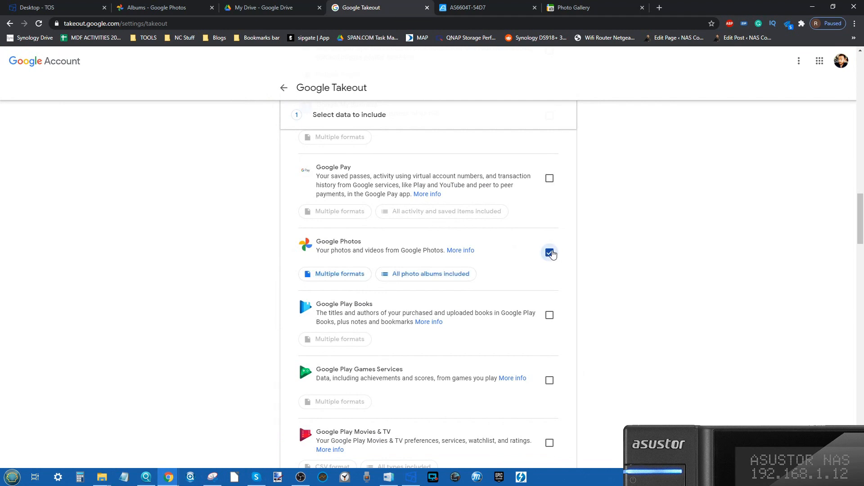
Look at the My Drive page and find the Drive entry in the Takeout product list.
{"action": "scroll", "coordinate": [658, 310], "scroll_direction": "up", "scroll_amount": 7}
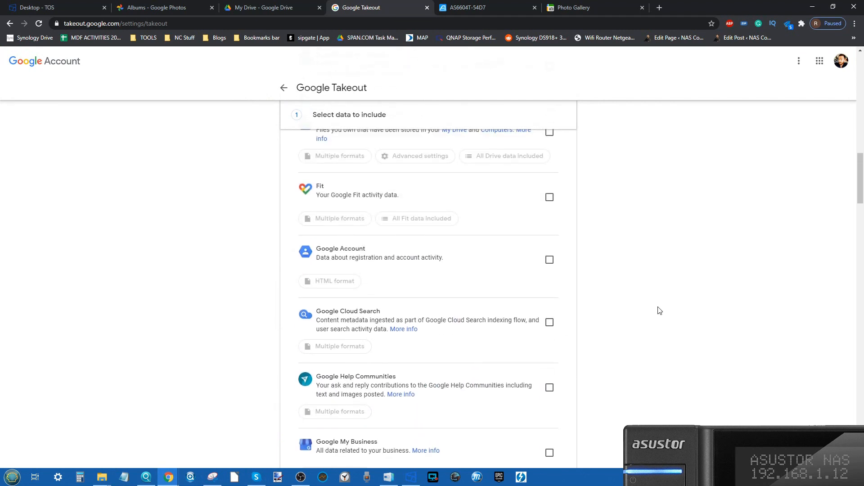
{"action": "left_click", "coordinate": [287, 7]}
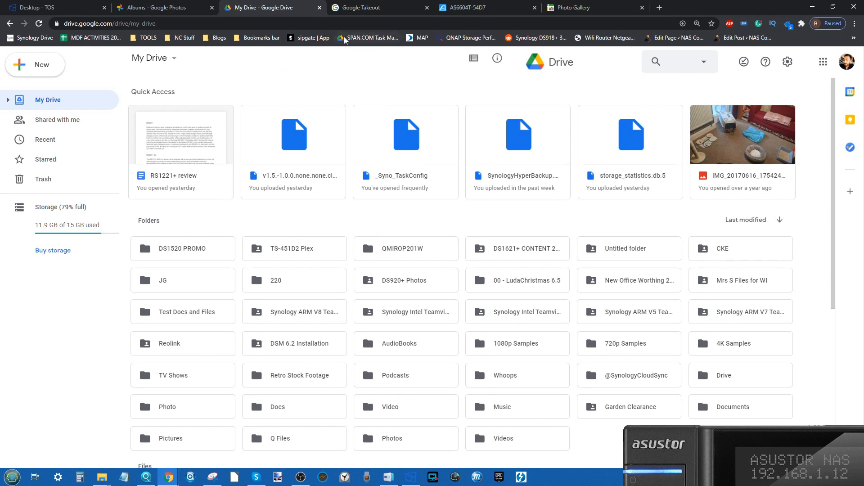
{"action": "left_click", "coordinate": [349, 3]}
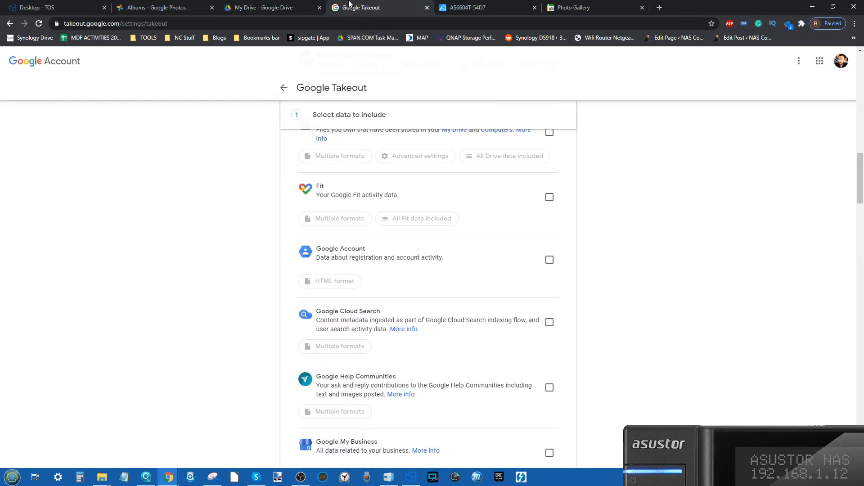
{"action": "scroll", "coordinate": [438, 258], "scroll_direction": "up", "scroll_amount": 4}
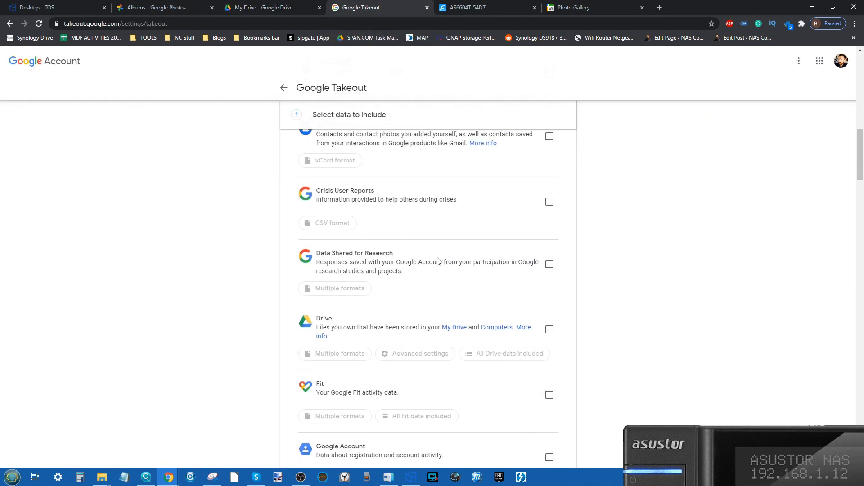
{"action": "scroll", "coordinate": [377, 363], "scroll_direction": "up", "scroll_amount": 4, "text": "ctrl"}
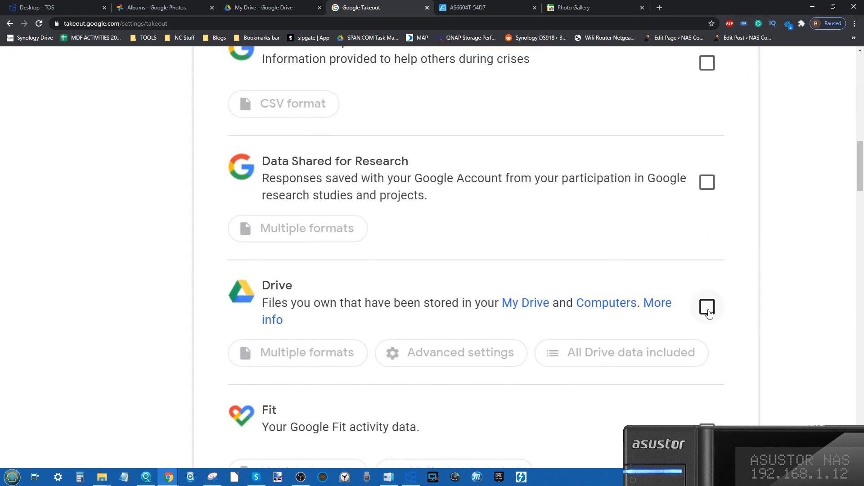
Continue the Google Photos export to the file type, frequency and destination settings.
{"action": "scroll", "coordinate": [710, 314], "scroll_direction": "down", "scroll_amount": 3, "text": "ctrl"}
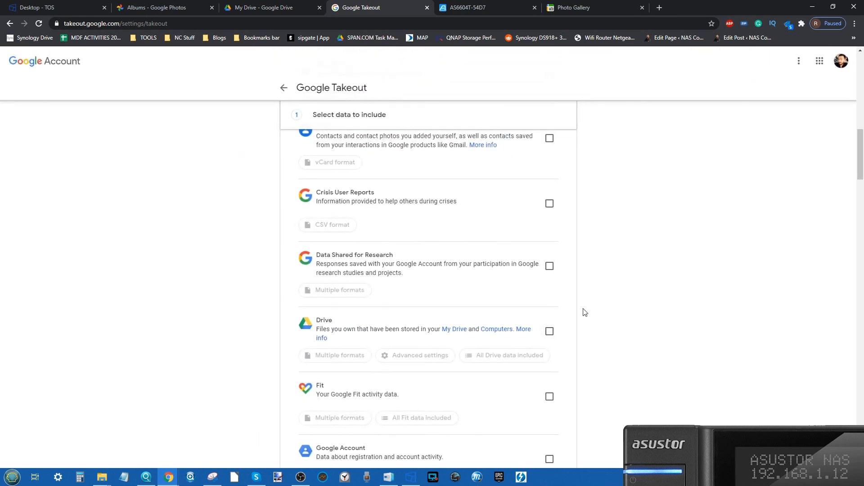
{"action": "scroll", "coordinate": [585, 312], "scroll_direction": "down", "scroll_amount": 9}
{"action": "scroll", "coordinate": [584, 313], "scroll_direction": "down", "scroll_amount": 2}
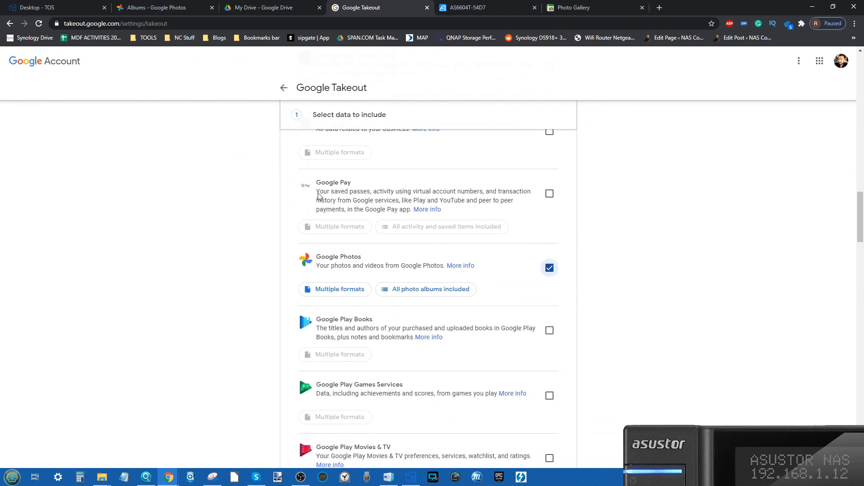
{"action": "scroll", "coordinate": [586, 327], "scroll_direction": "down", "scroll_amount": 15}
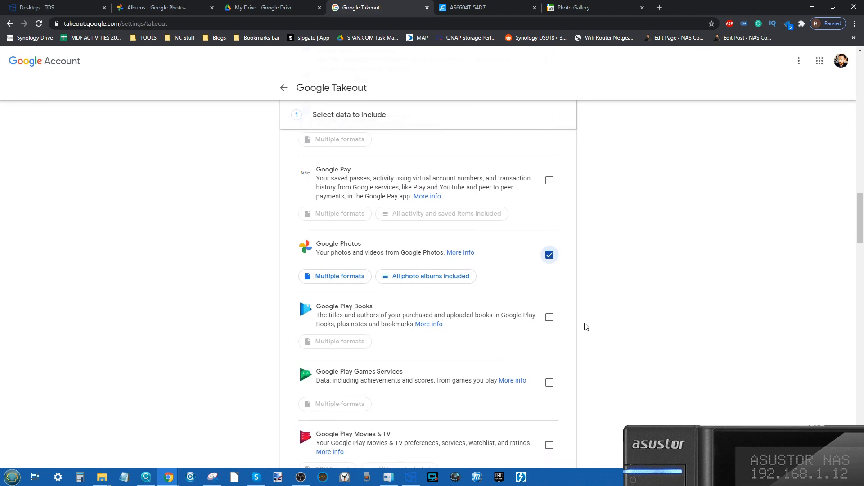
{"action": "scroll", "coordinate": [586, 327], "scroll_direction": "down", "scroll_amount": 20}
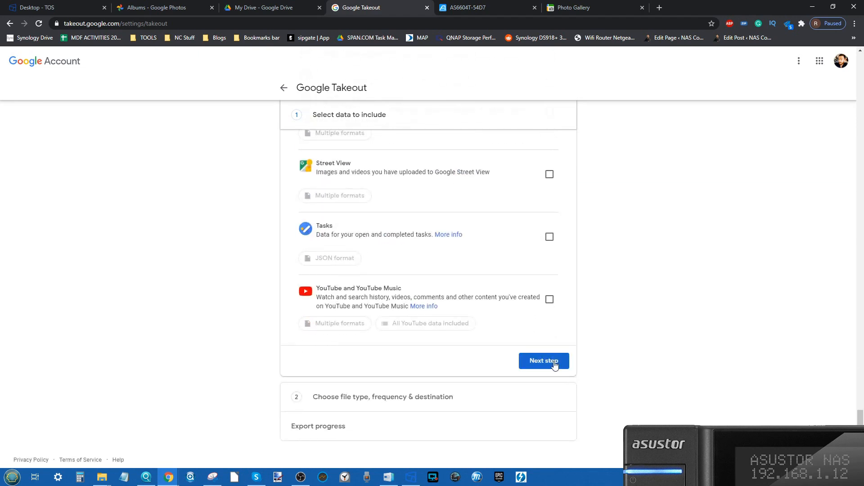
{"action": "left_click", "coordinate": [536, 363]}
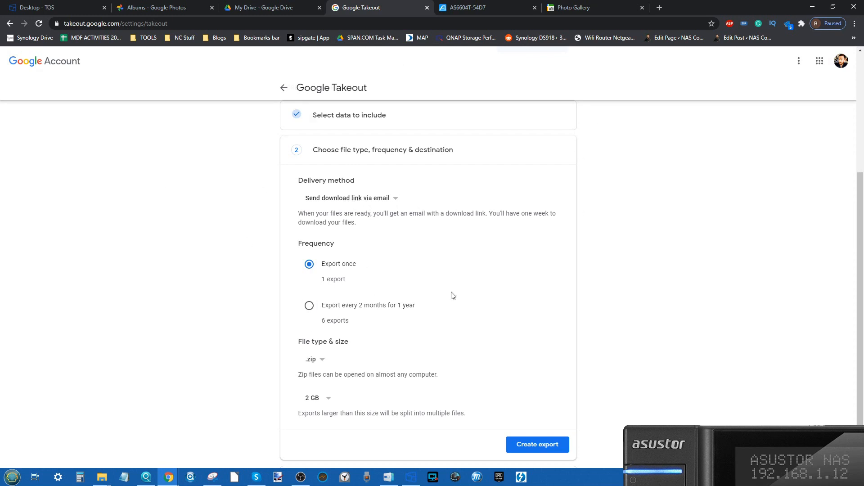
Review the delivery and file type choices, keeping the emailed download link as the delivery method and .zip as the file type.
{"action": "left_click", "coordinate": [378, 204]}
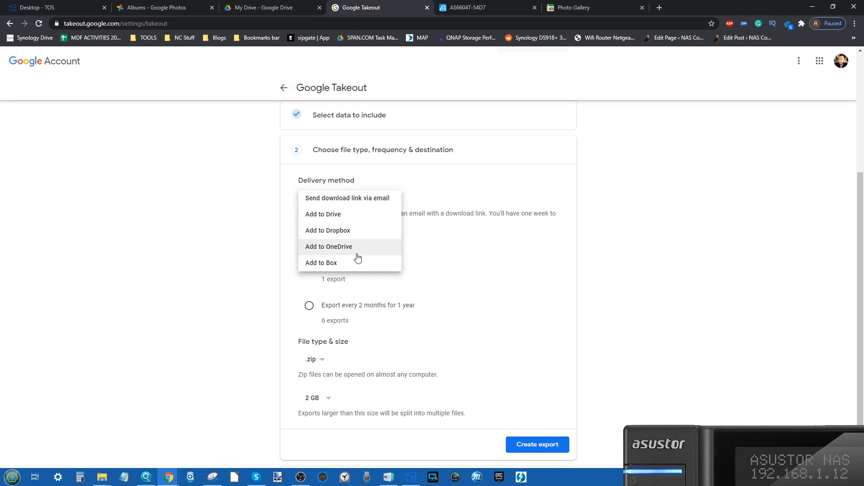
{"action": "left_click", "coordinate": [463, 223]}
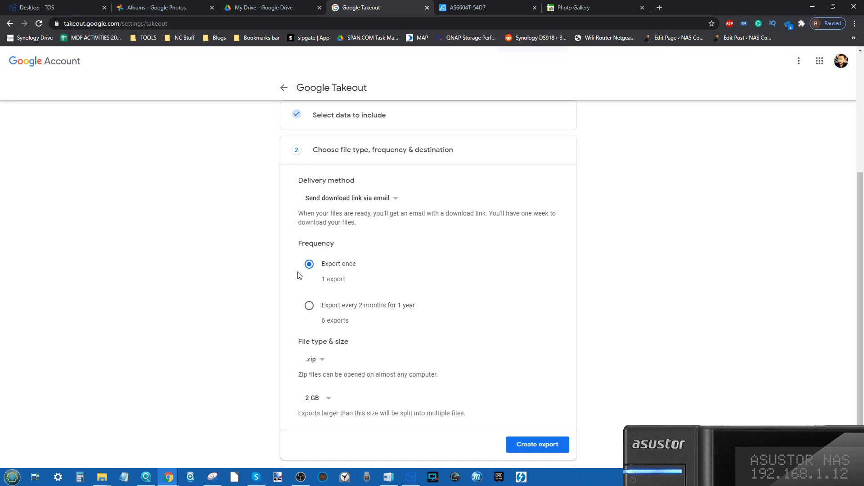
{"action": "scroll", "coordinate": [320, 274], "scroll_direction": "down", "scroll_amount": 1}
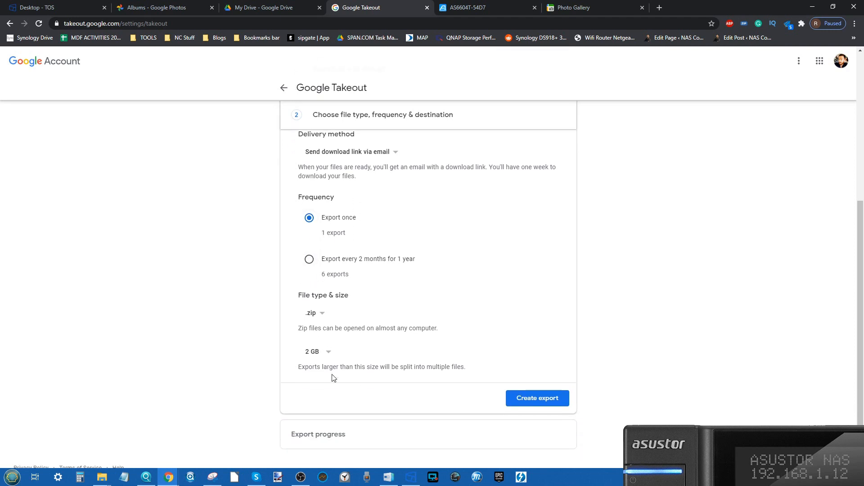
{"action": "left_click", "coordinate": [313, 315]}
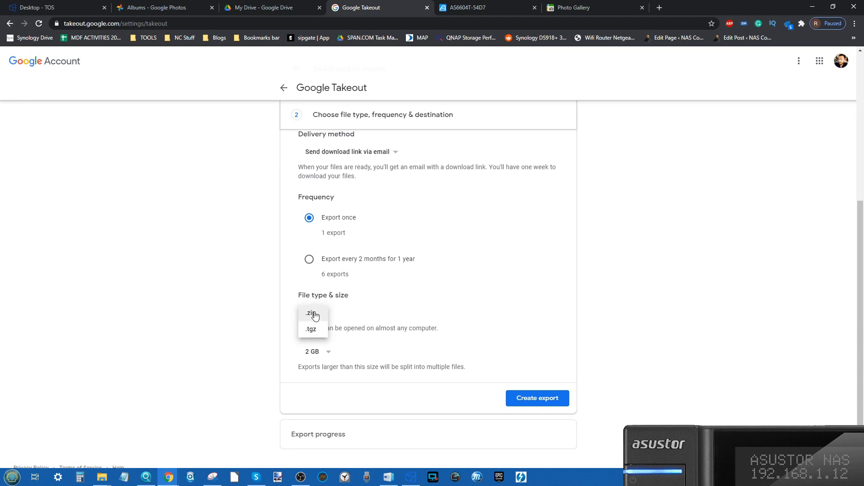
{"action": "left_click", "coordinate": [312, 314]}
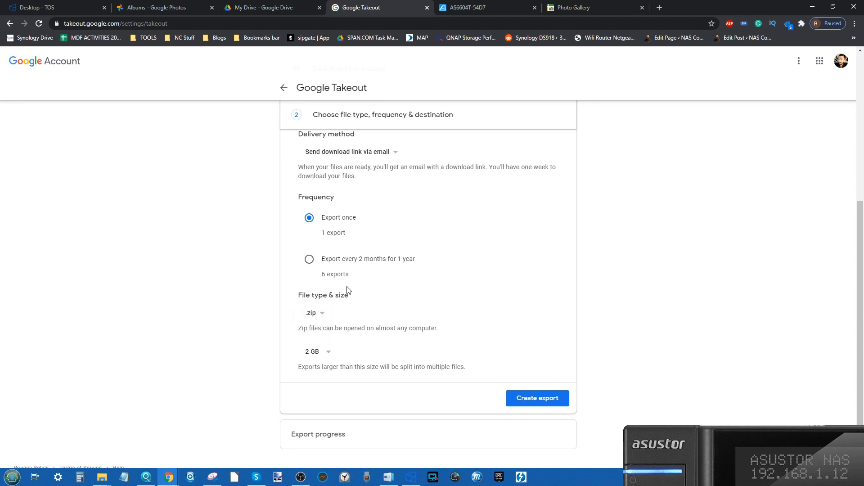
Review the maximum archive size options for the export and check the storage used in My Drive.
{"action": "left_click", "coordinate": [320, 356]}
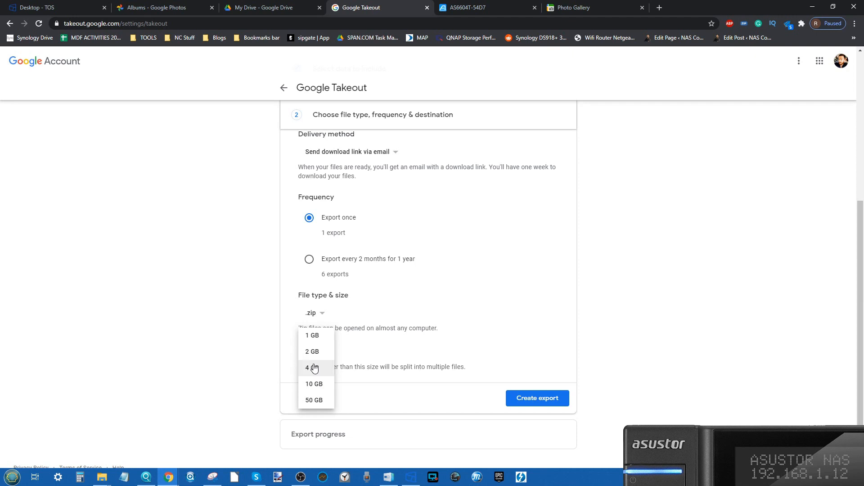
{"action": "left_click", "coordinate": [270, 359]}
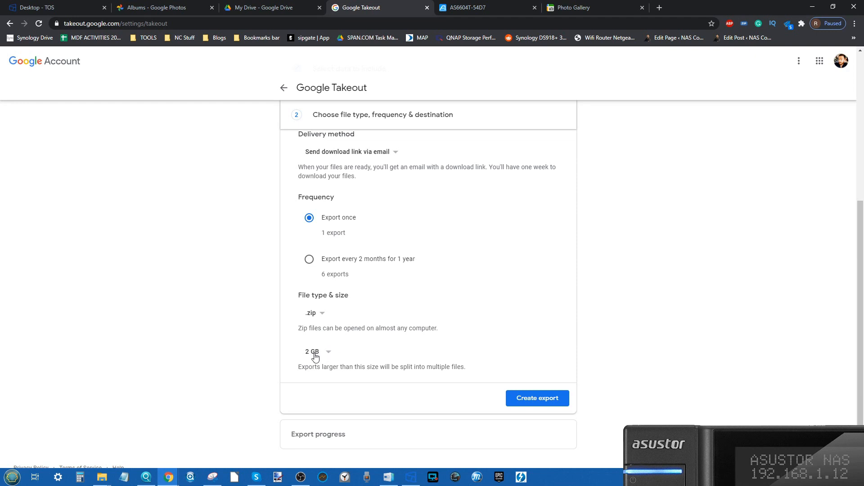
{"action": "left_click", "coordinate": [464, 7]}
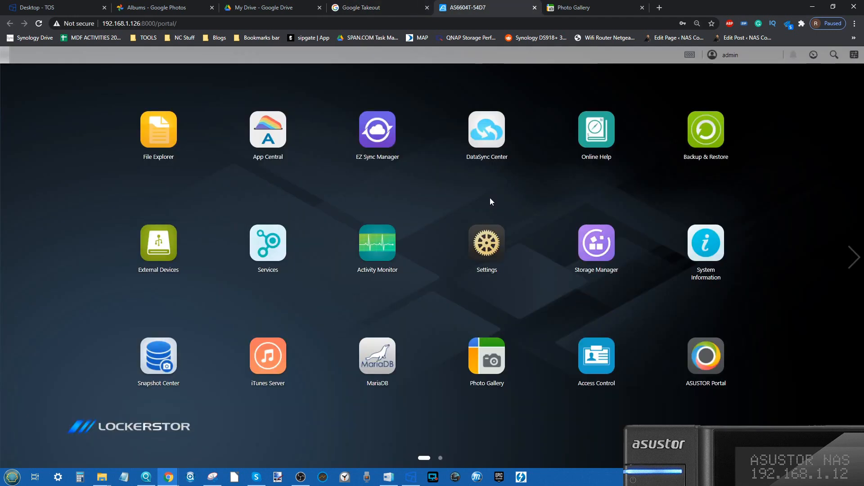
{"action": "left_click", "coordinate": [386, 3]}
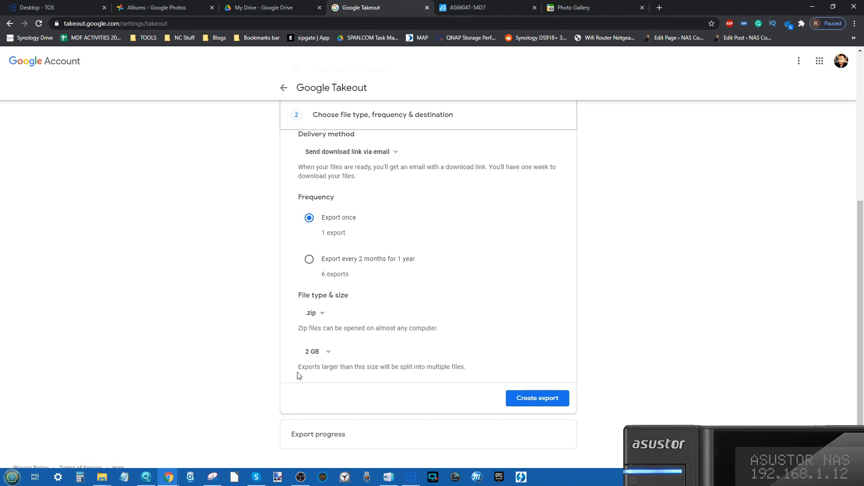
{"action": "left_click", "coordinate": [313, 355]}
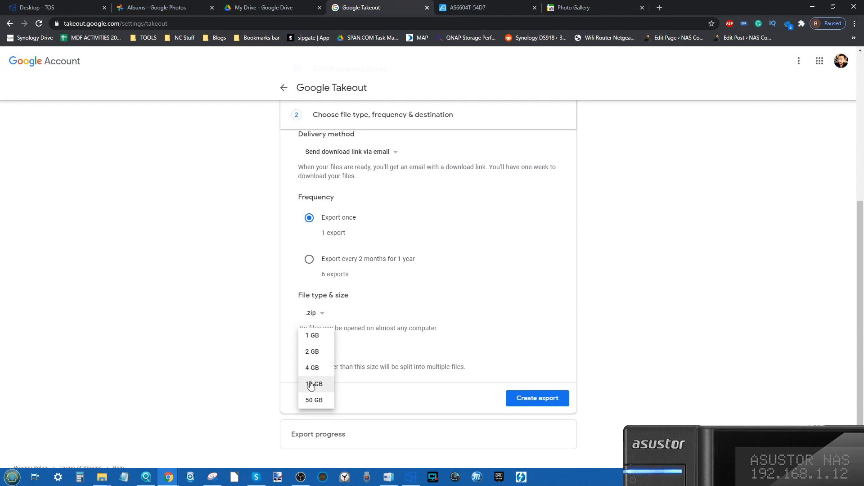
{"action": "left_click", "coordinate": [252, 8]}
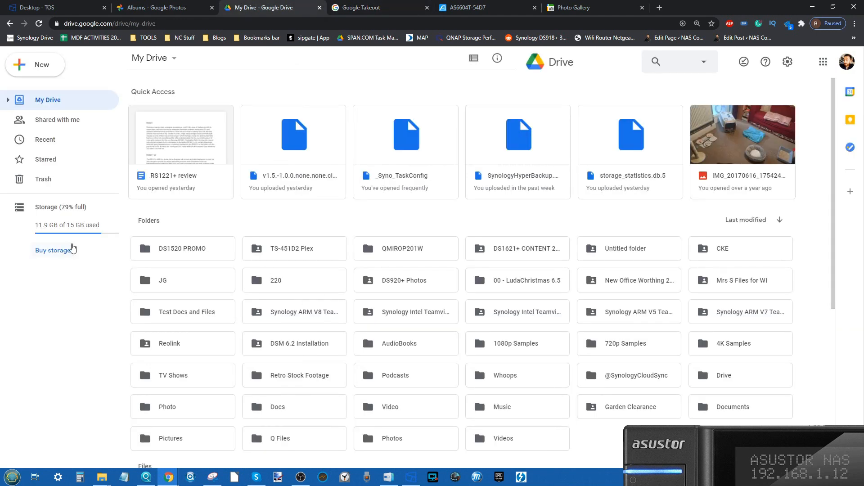
{"action": "left_click", "coordinate": [381, 5]}
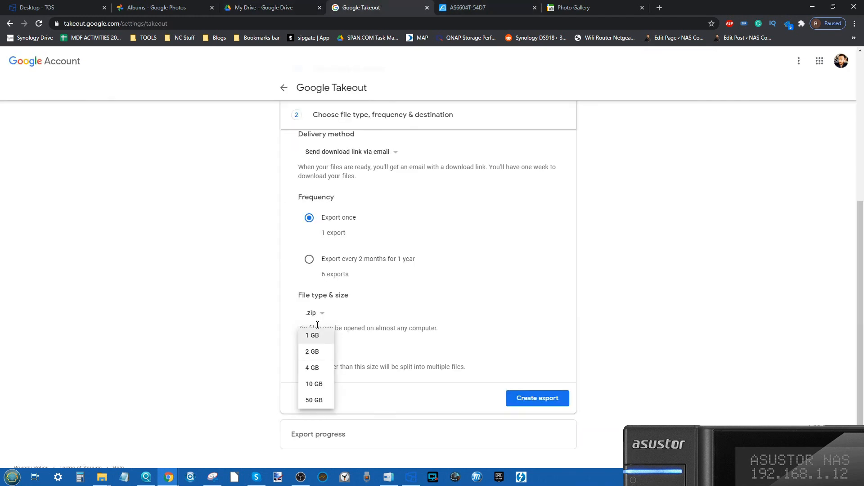
Keep the 2 GB archive size and create the one-time Google Photos export.
{"action": "left_click", "coordinate": [369, 366]}
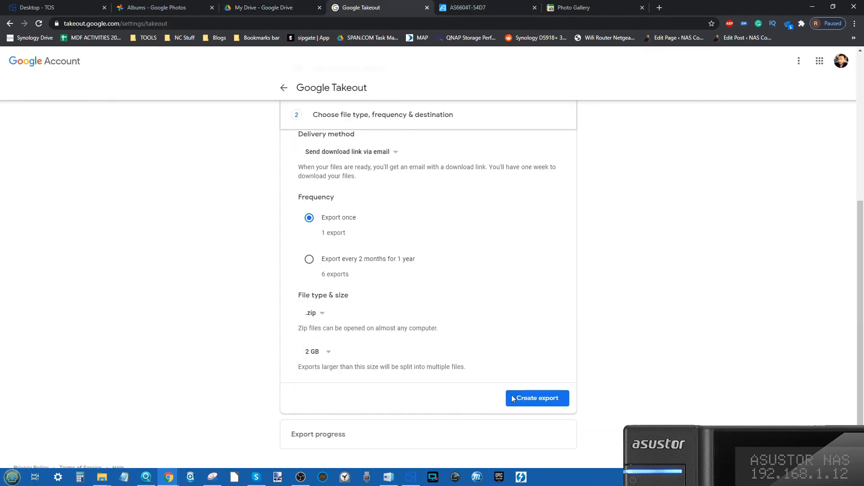
{"action": "left_click", "coordinate": [534, 399]}
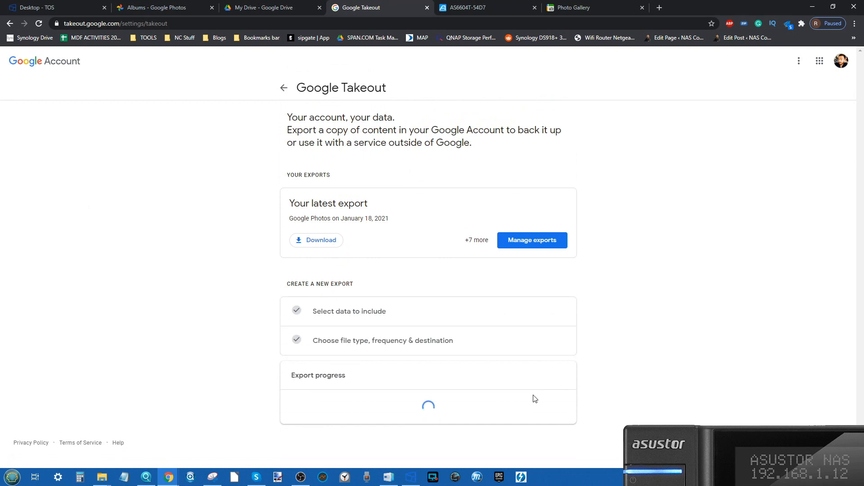
{"action": "scroll", "coordinate": [464, 376], "scroll_direction": "down", "scroll_amount": 1}
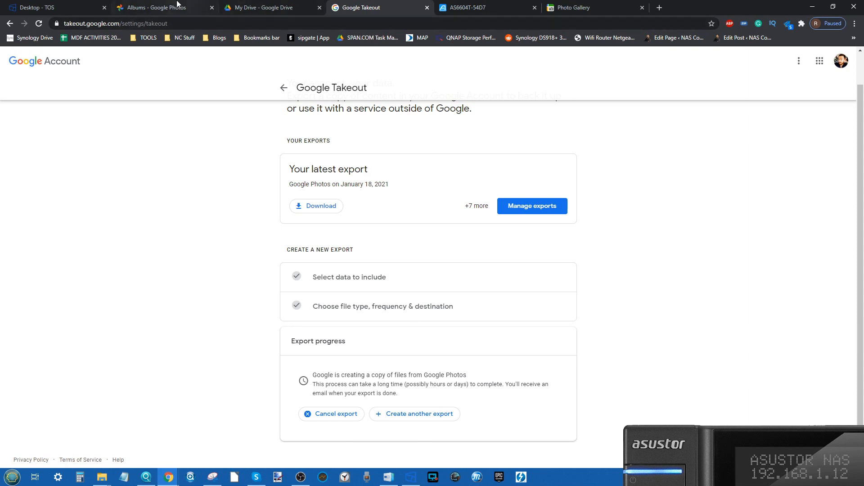
Look through the Test album in Google Photos, then view the Takeout list of available exports.
{"action": "left_click", "coordinate": [189, 7]}
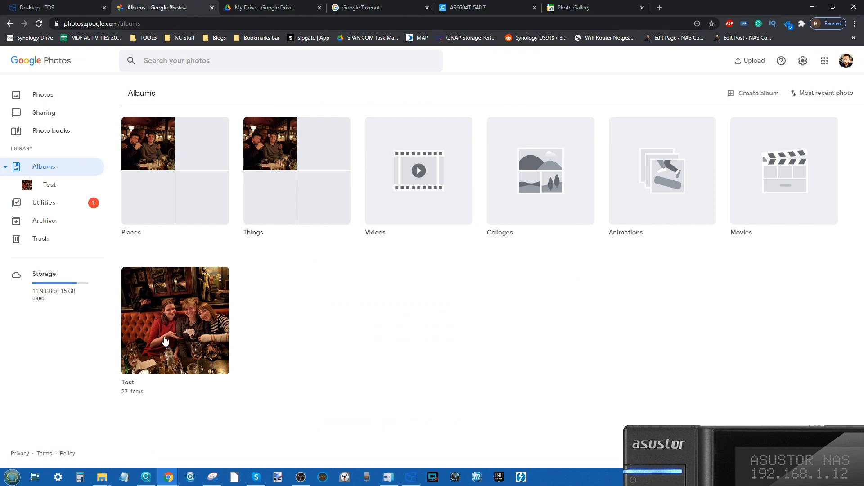
{"action": "left_click", "coordinate": [188, 310]}
{"action": "scroll", "coordinate": [386, 384], "scroll_direction": "down", "scroll_amount": 10}
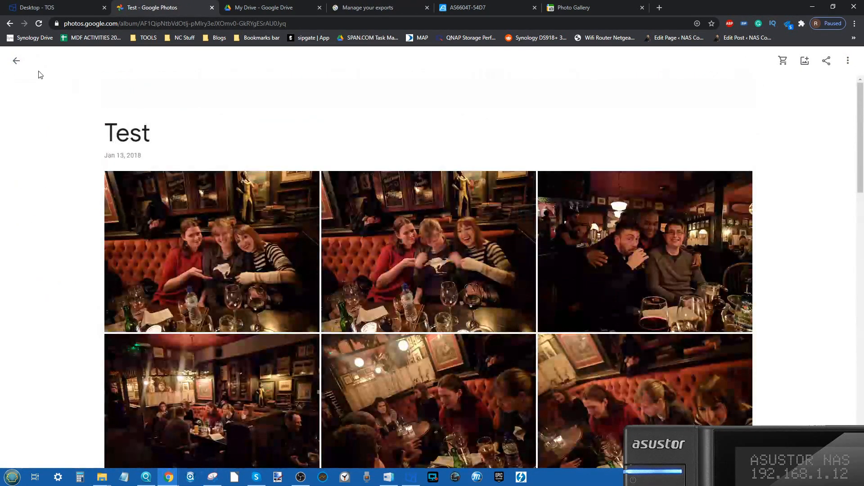
{"action": "right_click", "coordinate": [25, 70]}
{"action": "left_click", "coordinate": [13, 60]}
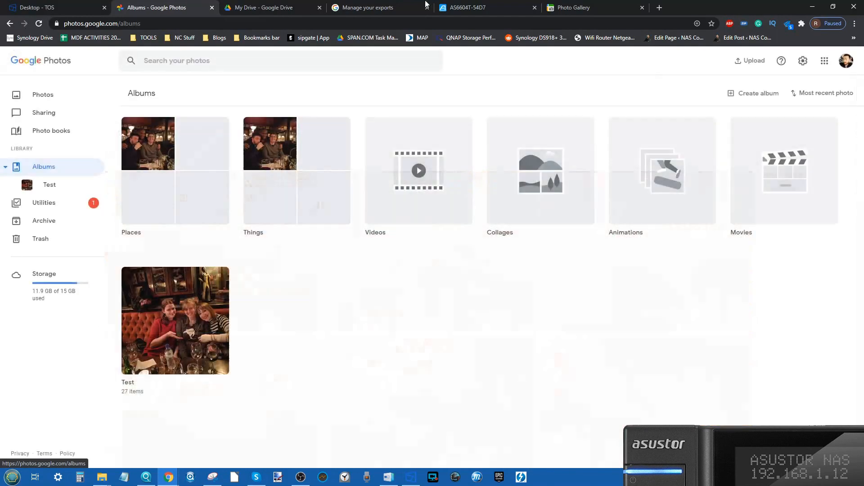
{"action": "left_click", "coordinate": [476, 6]}
{"action": "left_click", "coordinate": [375, 5]}
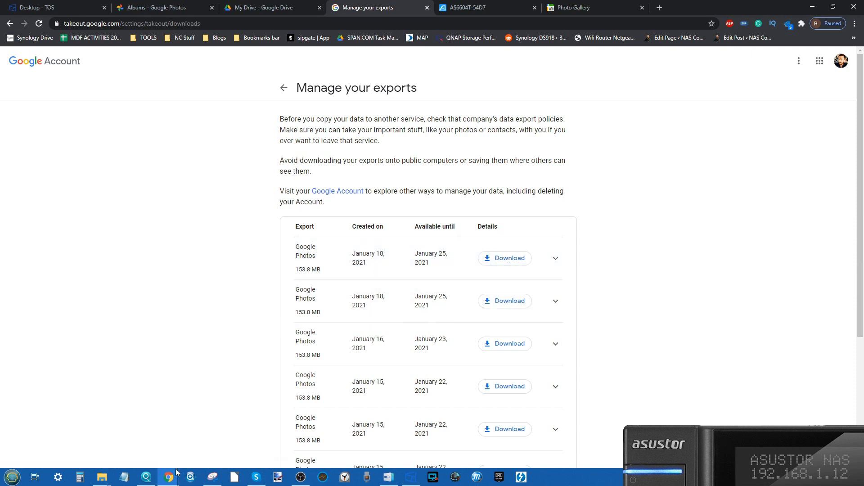
In the PC's Downloads folder, extract the takeout-20210116T104008Z-001 zip archive into a folder of the same name.
{"action": "left_click", "coordinate": [497, 4]}
{"action": "mouse_move", "coordinate": [101, 478]}
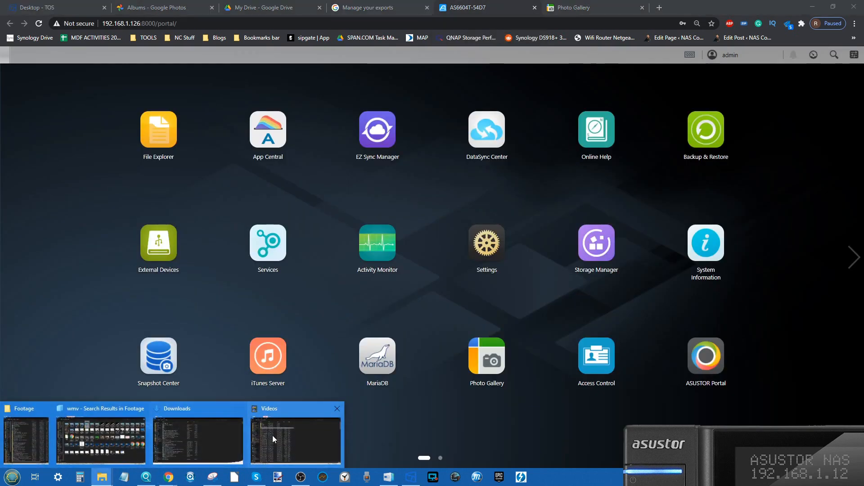
{"action": "left_click", "coordinate": [216, 437]}
{"action": "left_click", "coordinate": [234, 198]}
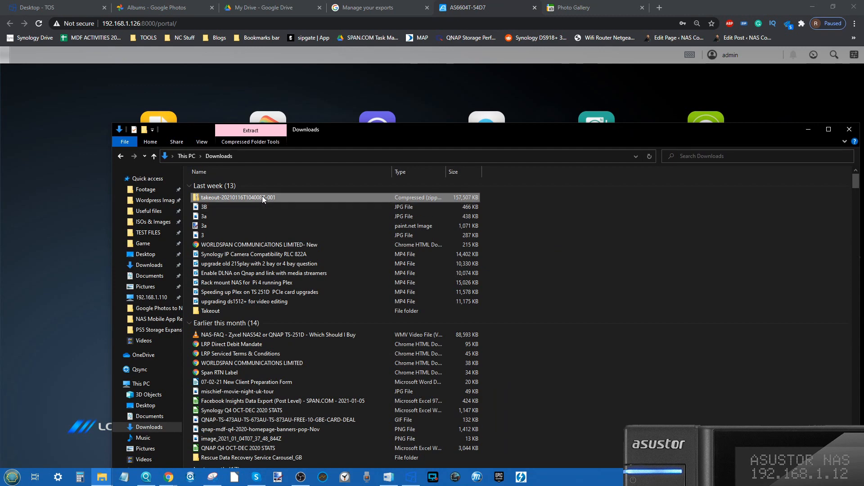
{"action": "right_click", "coordinate": [262, 196]}
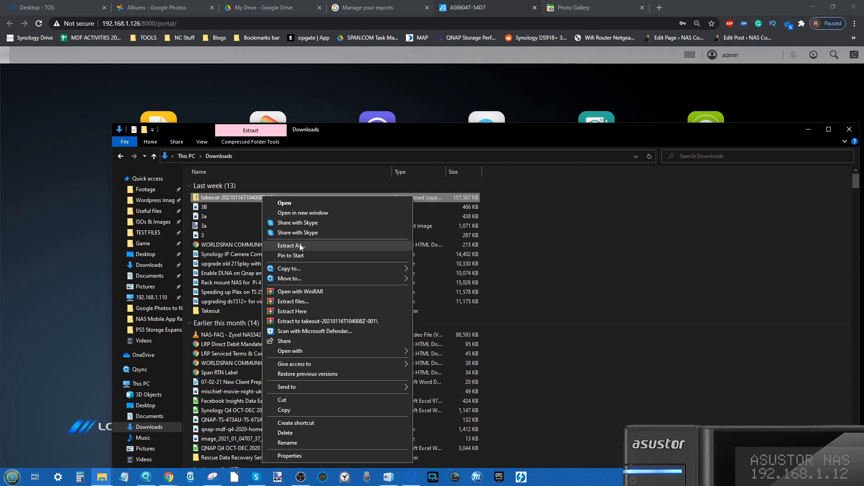
{"action": "left_click", "coordinate": [304, 321]}
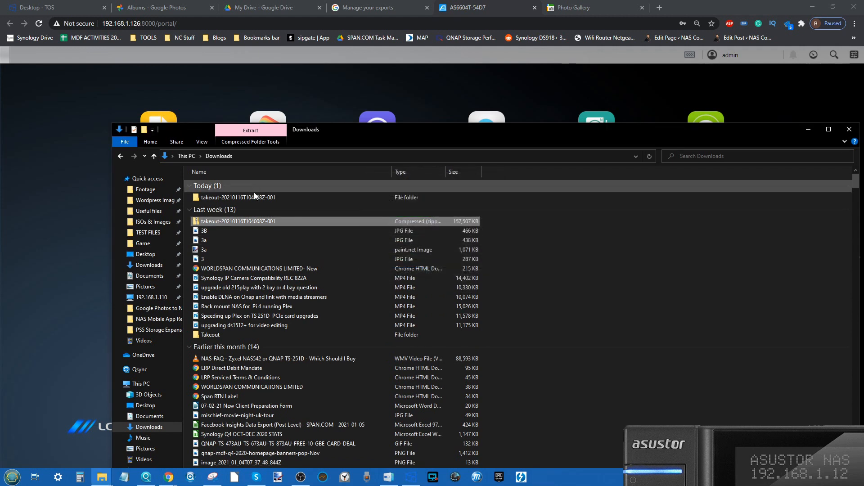
Open the Google Photos folder inside the extracted Takeout folder and move its window aside so the NAS desktop shows.
{"action": "double_click", "coordinate": [253, 197]}
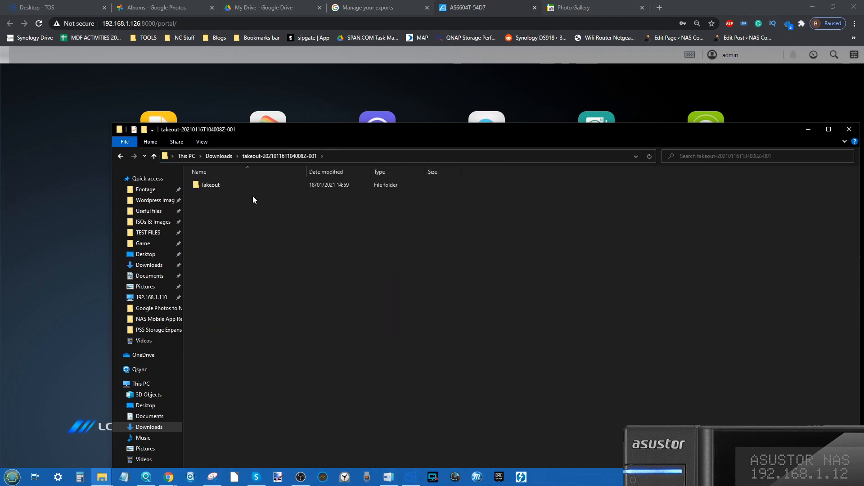
{"action": "double_click", "coordinate": [206, 187]}
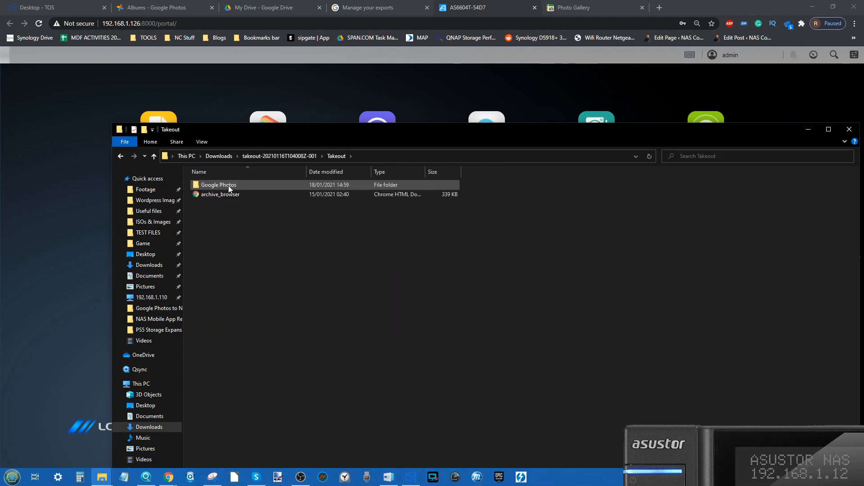
{"action": "mouse_move", "coordinate": [227, 184]}
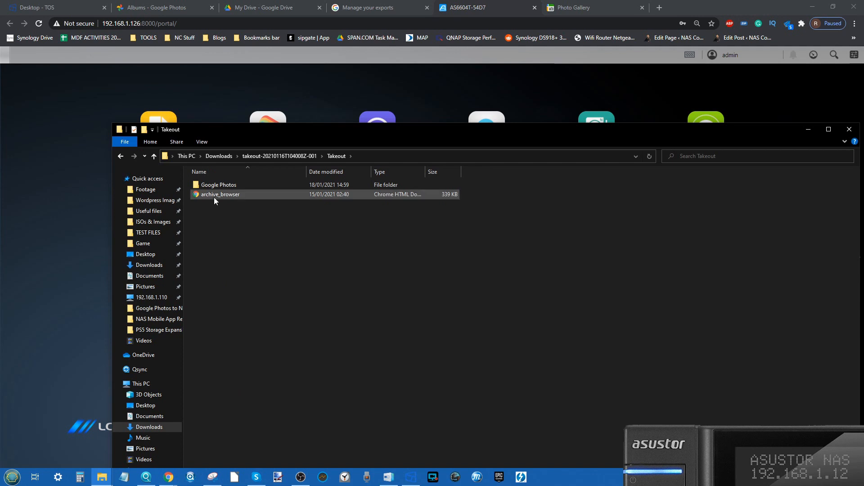
{"action": "double_click", "coordinate": [217, 185]}
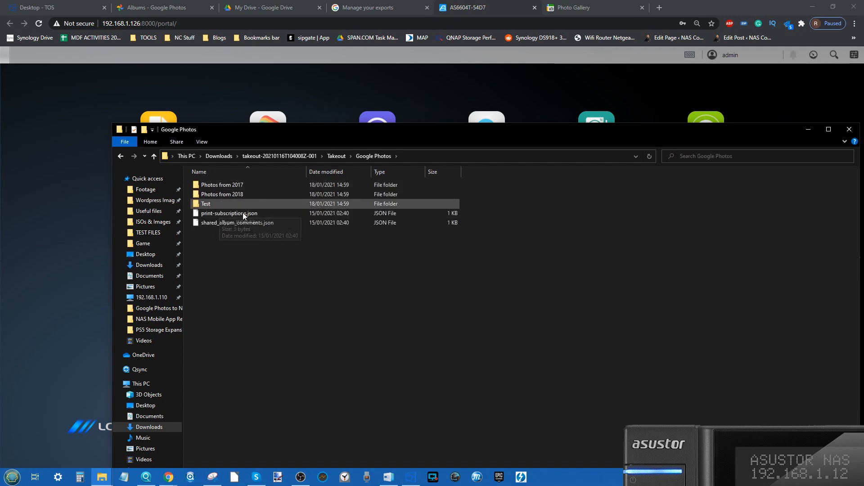
{"action": "left_click_drag", "start_coordinate": [324, 129], "coordinate": [645, 104]}
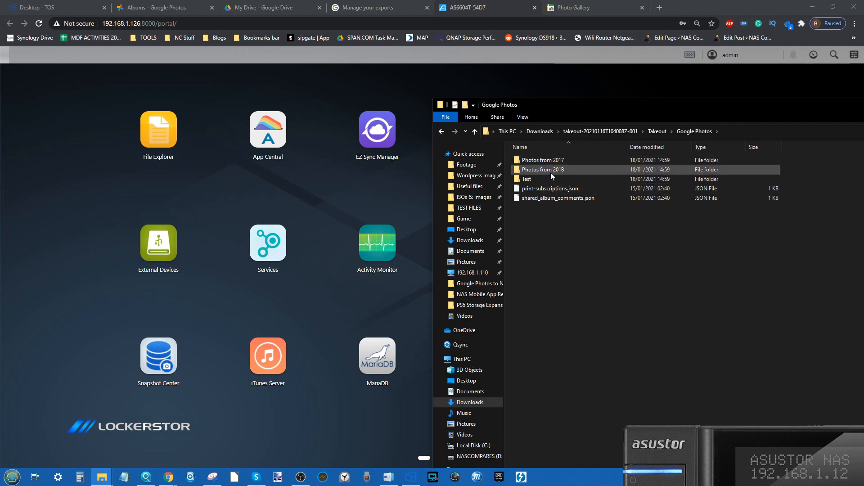
Compare the online Google Photos albums with the extracted Photos from 2017 and Photos from 2018 folders.
{"action": "left_click", "coordinate": [135, 7]}
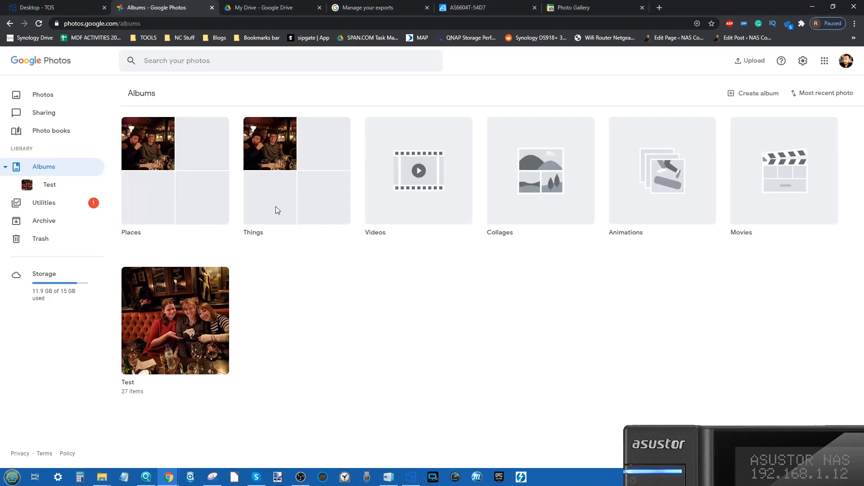
{"action": "left_click", "coordinate": [477, 8]}
{"action": "mouse_move", "coordinate": [108, 481]}
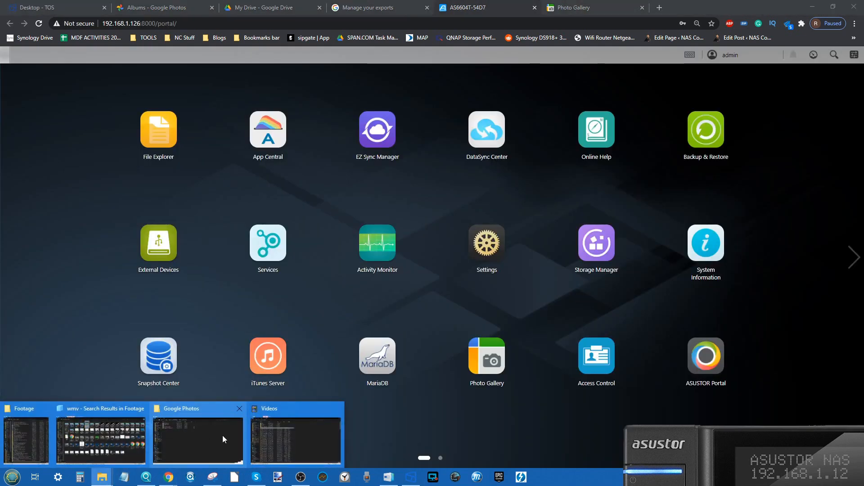
{"action": "left_click", "coordinate": [191, 434]}
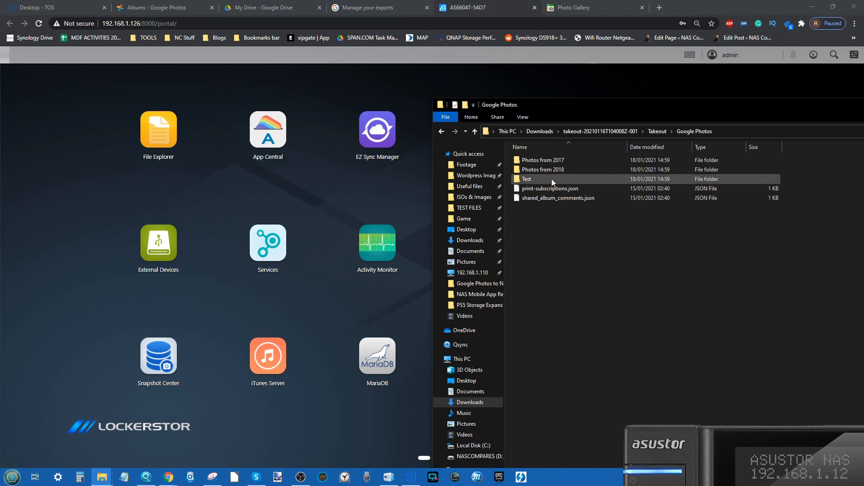
{"action": "left_click", "coordinate": [558, 161]}
{"action": "left_click", "coordinate": [563, 169], "text": "shift"}
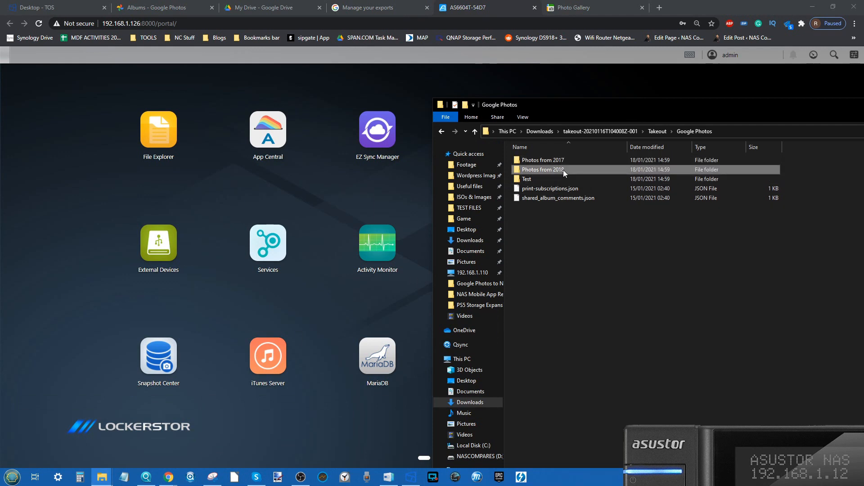
{"action": "left_click", "coordinate": [563, 169]}
Upload the Photos from 2017 and Photos from 2018 folders to the NAS PhotoGallery folder, skipping files that already exist.
{"action": "left_click", "coordinate": [155, 134]}
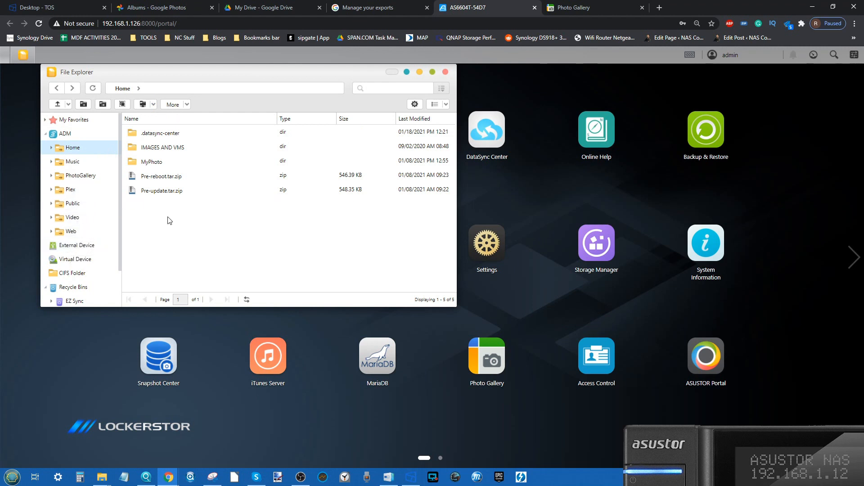
{"action": "left_click", "coordinate": [78, 178]}
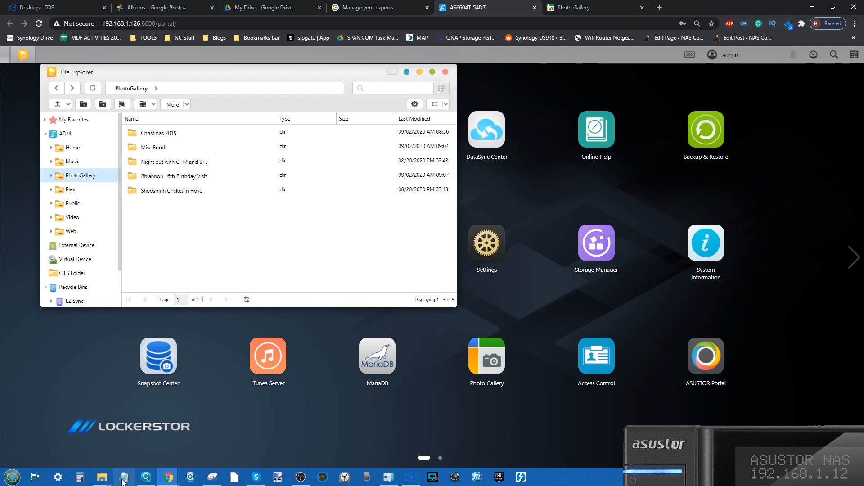
{"action": "mouse_move", "coordinate": [101, 477]}
{"action": "left_click", "coordinate": [196, 436]}
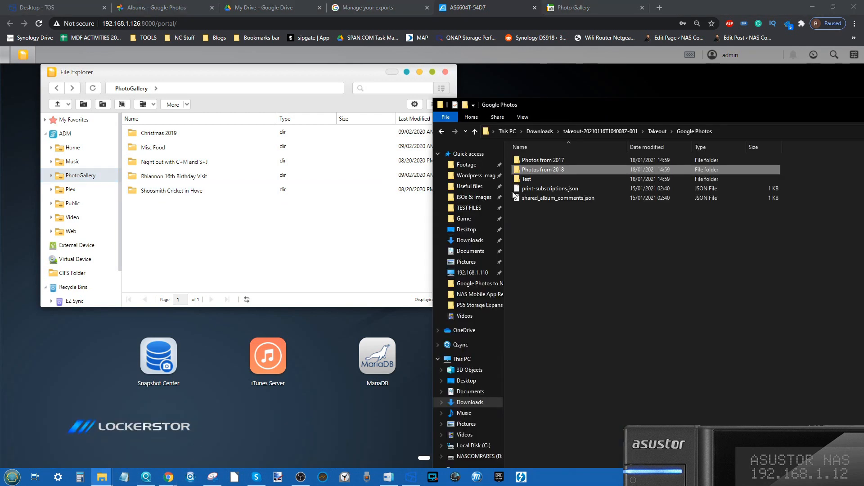
{"action": "left_click", "coordinate": [543, 158], "text": "ctrl"}
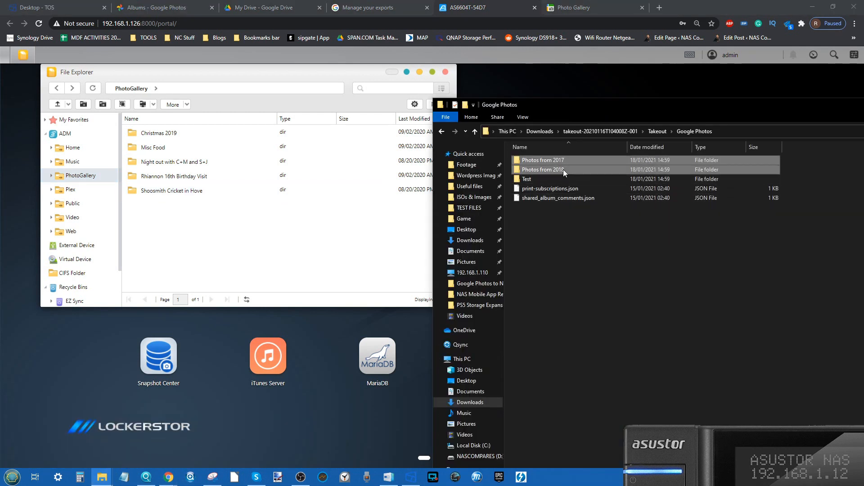
{"action": "left_click_drag", "start_coordinate": [565, 169], "coordinate": [252, 234]}
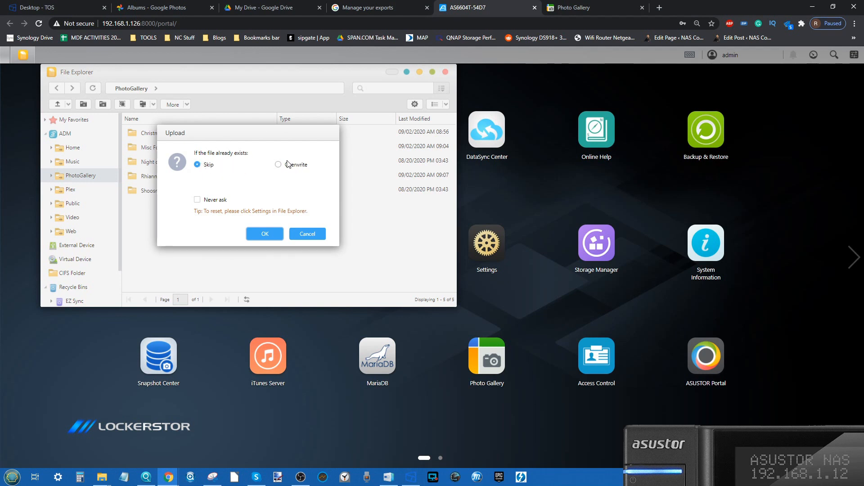
{"action": "left_click", "coordinate": [266, 234]}
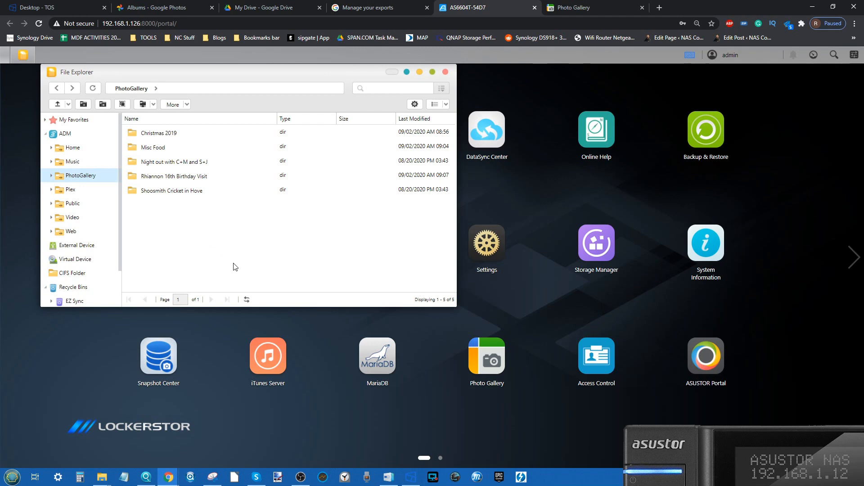
Check the albums in the NAS Photo Gallery and return to the PhotoGallery folder in File Explorer.
{"action": "left_click", "coordinate": [575, 6]}
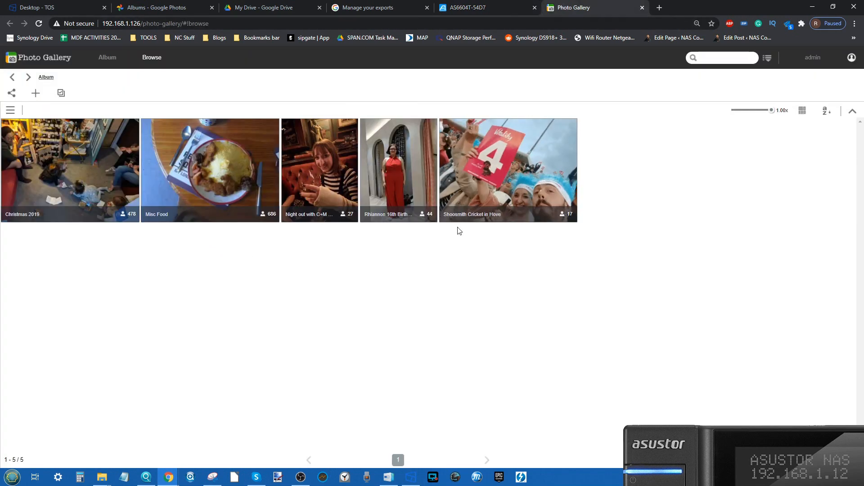
{"action": "left_click", "coordinate": [529, 4]}
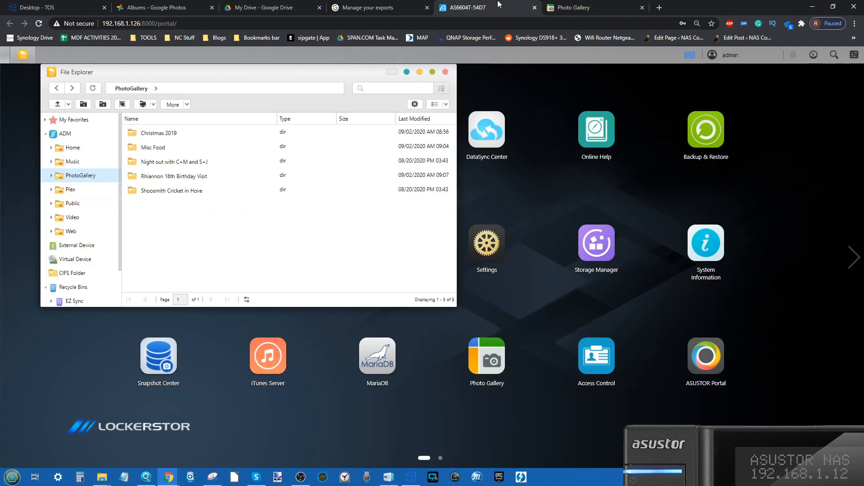
Refresh PhotoGallery, check the NAS background tasks and the uploaded Photos from 2018 folder, and minimize File Explorer.
{"action": "left_click", "coordinate": [141, 90]}
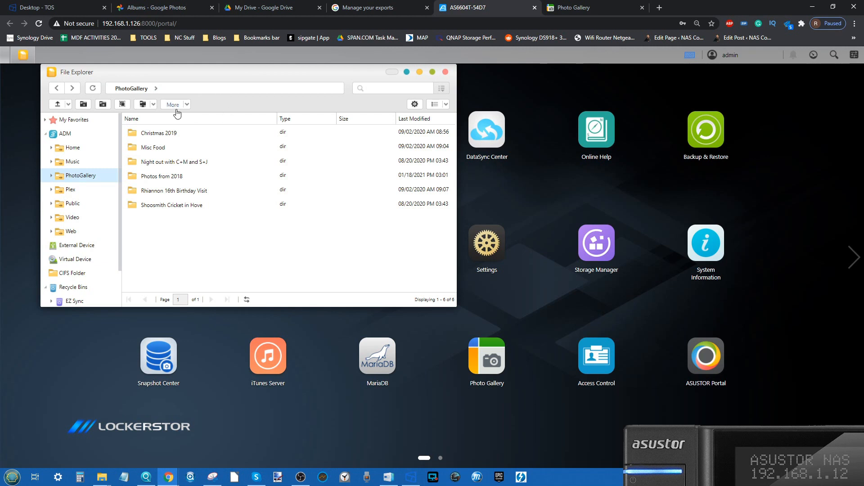
{"action": "left_click", "coordinate": [689, 56]}
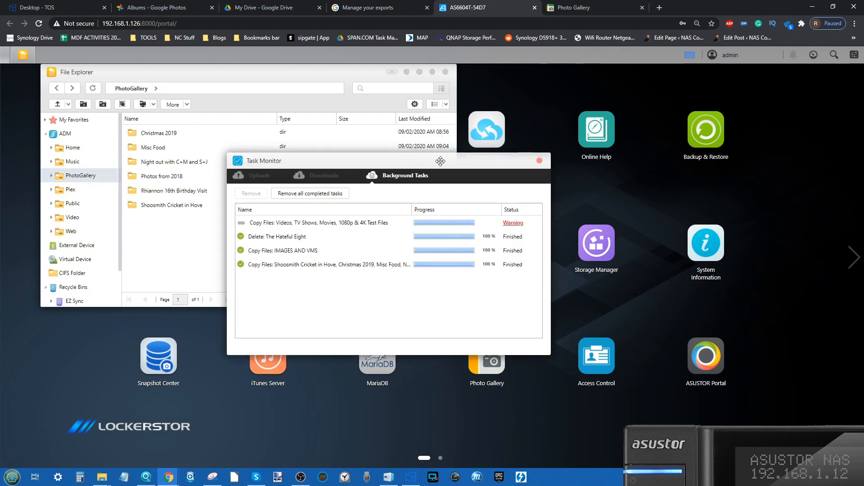
{"action": "left_click", "coordinate": [538, 161]}
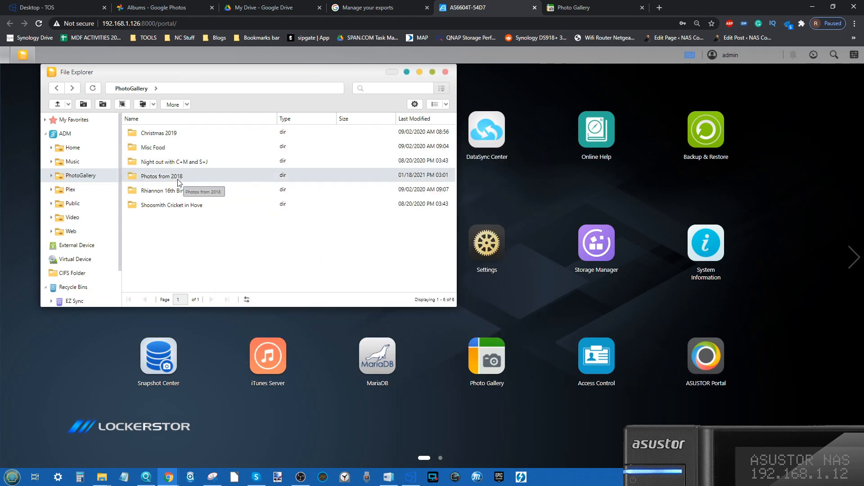
{"action": "double_click", "coordinate": [177, 180]}
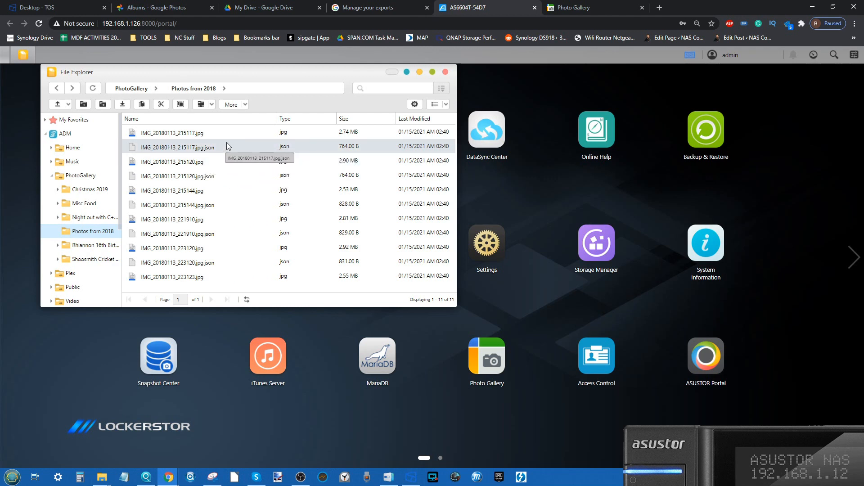
{"action": "left_click", "coordinate": [131, 89]}
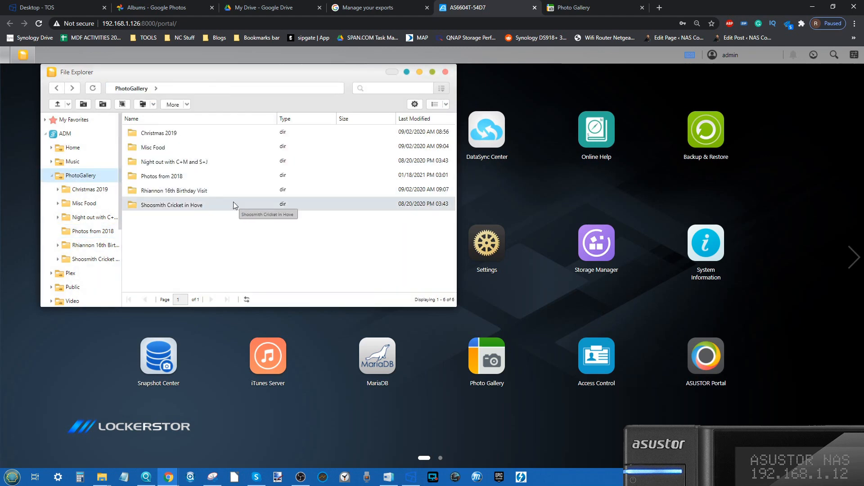
{"action": "left_click_drag", "start_coordinate": [281, 69], "coordinate": [508, 146]}
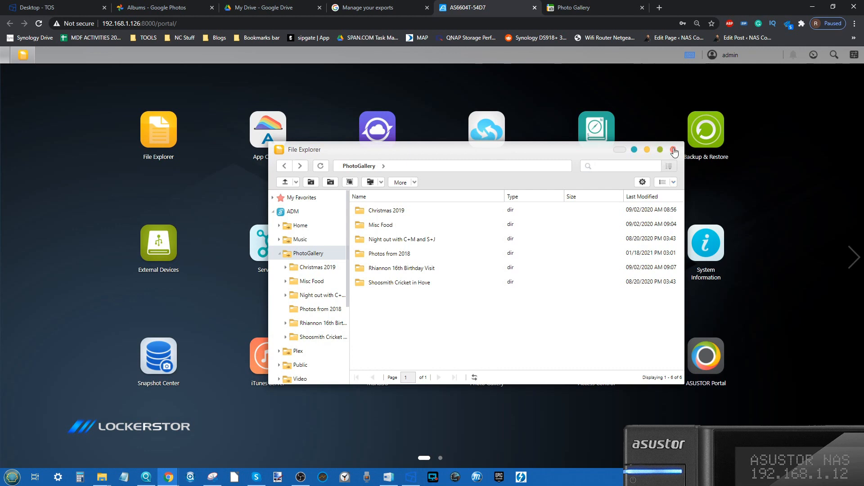
{"action": "left_click", "coordinate": [646, 150]}
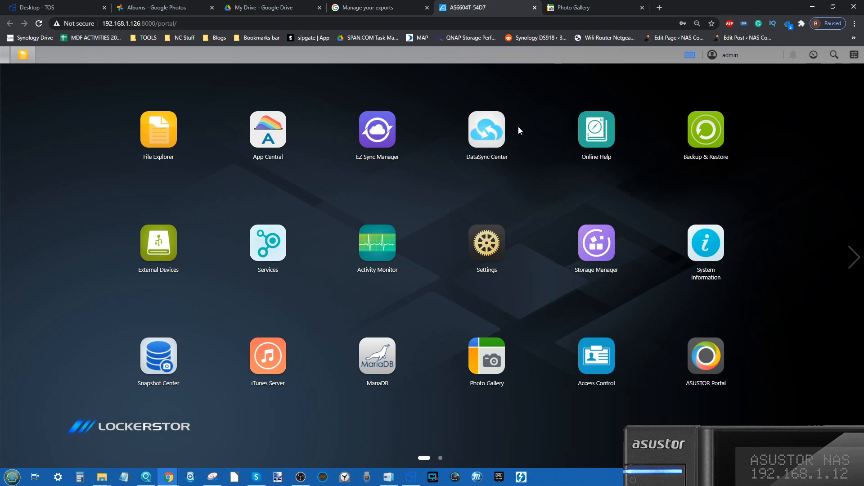
Start a new DataSync Center task for Google Drive and allow ASUSTOR DataSync to access the Google account.
{"action": "left_click", "coordinate": [495, 133]}
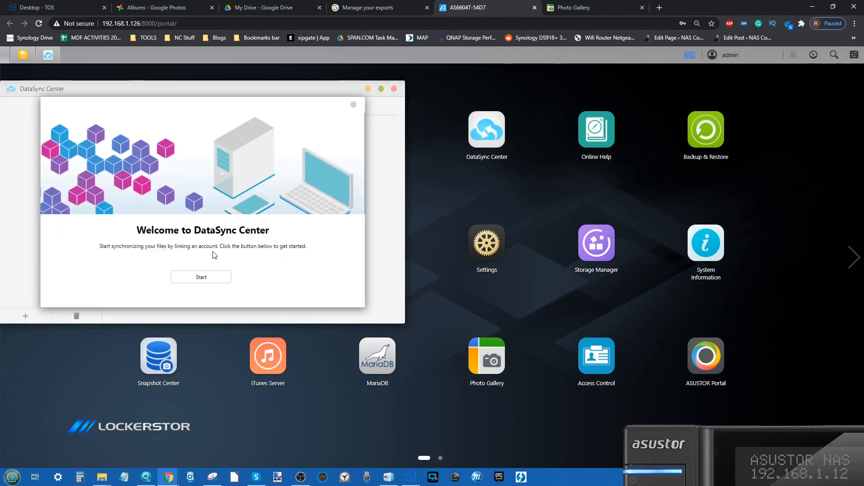
{"action": "left_click", "coordinate": [207, 278]}
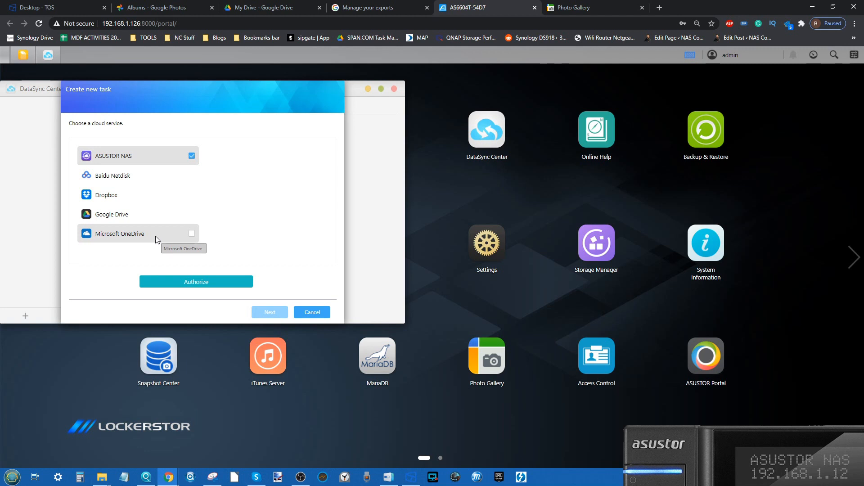
{"action": "left_click", "coordinate": [191, 214]}
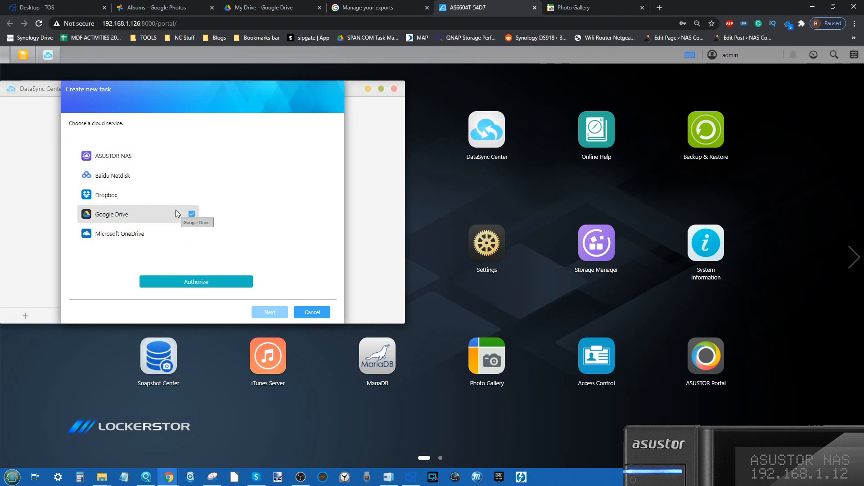
{"action": "left_click", "coordinate": [197, 283]}
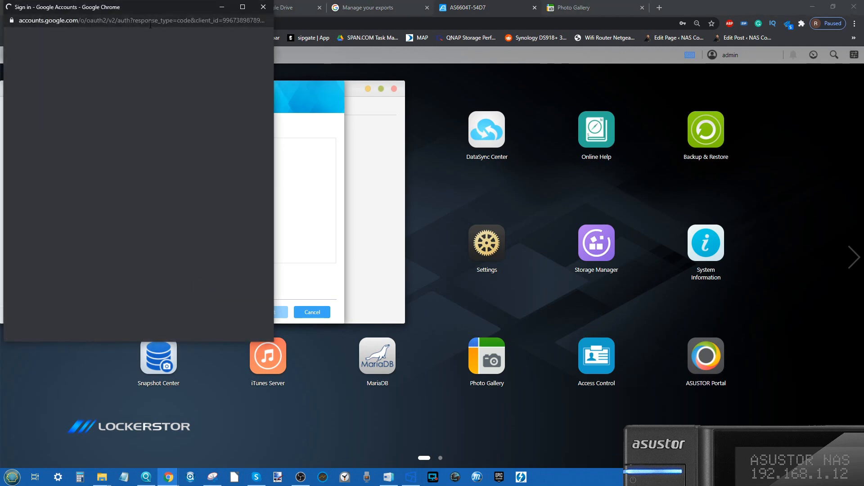
{"action": "left_click_drag", "start_coordinate": [148, 7], "coordinate": [207, 79]}
{"action": "left_click", "coordinate": [141, 221]}
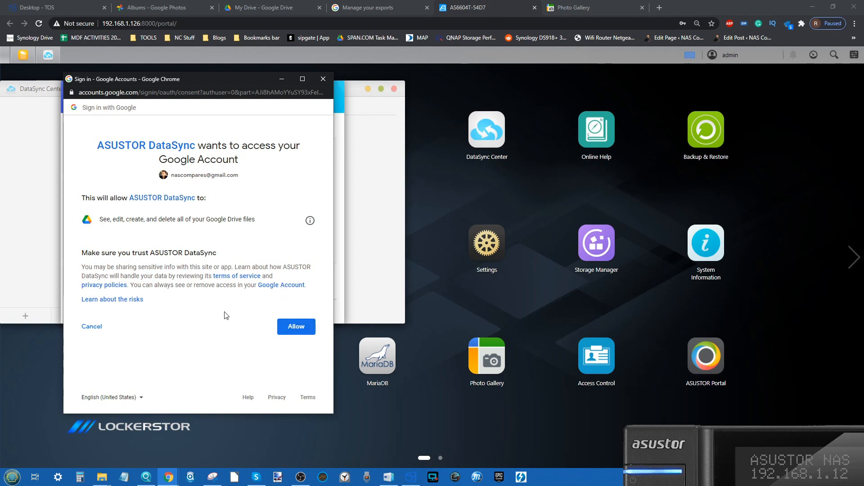
{"action": "left_click", "coordinate": [289, 331]}
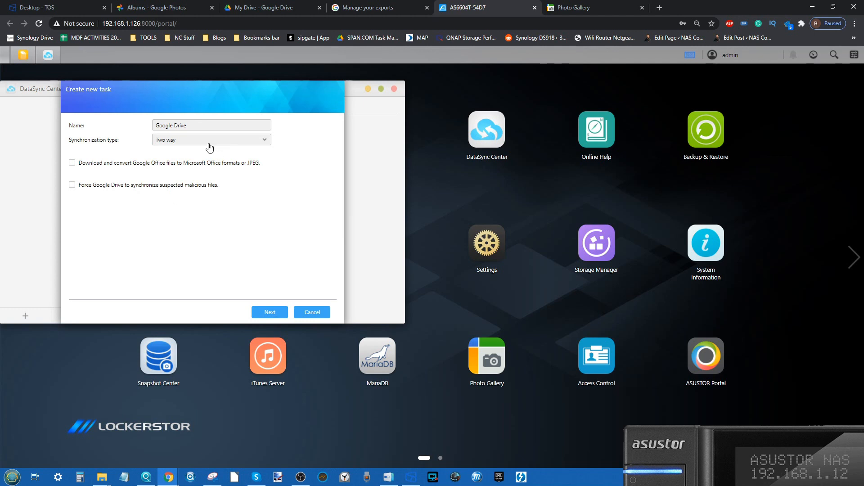
Set the task to Google Drive to NAS (one-way), with only conversion of Google Office files to Microsoft Office formats or JPEG enabled.
{"action": "left_click", "coordinate": [197, 123]}
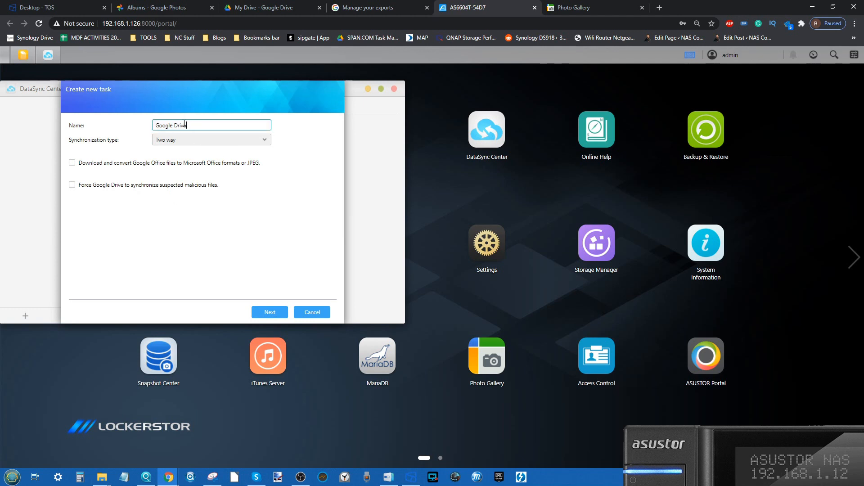
{"action": "left_click", "coordinate": [185, 141]}
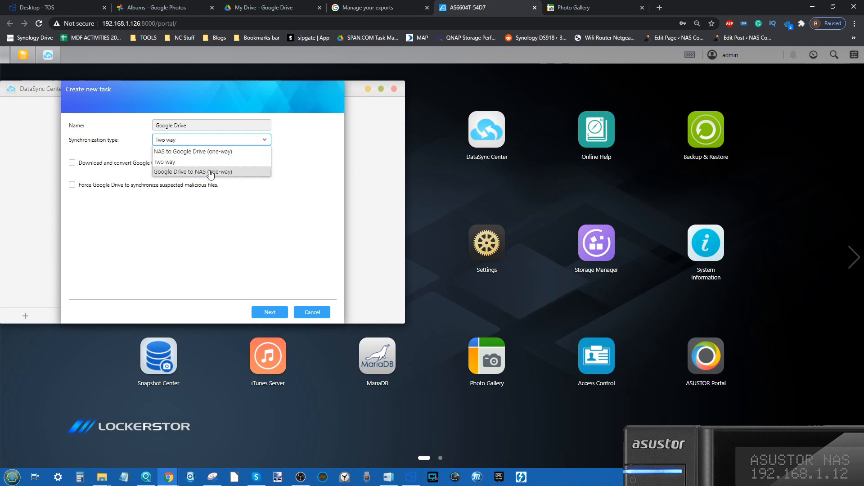
{"action": "left_click", "coordinate": [168, 174]}
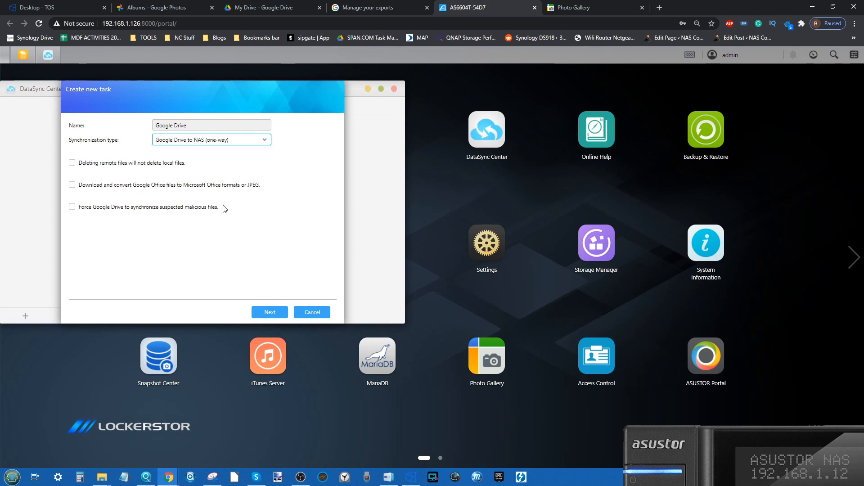
{"action": "left_click", "coordinate": [96, 165]}
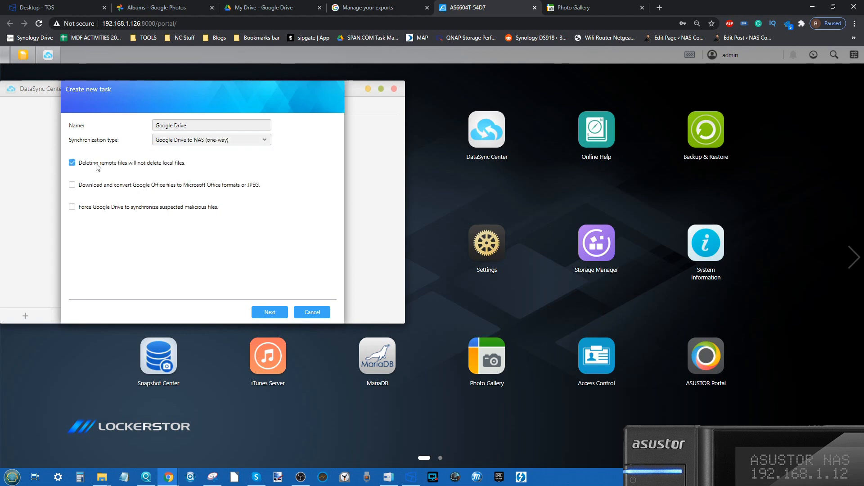
{"action": "left_click", "coordinate": [97, 165]}
{"action": "left_click", "coordinate": [73, 208]}
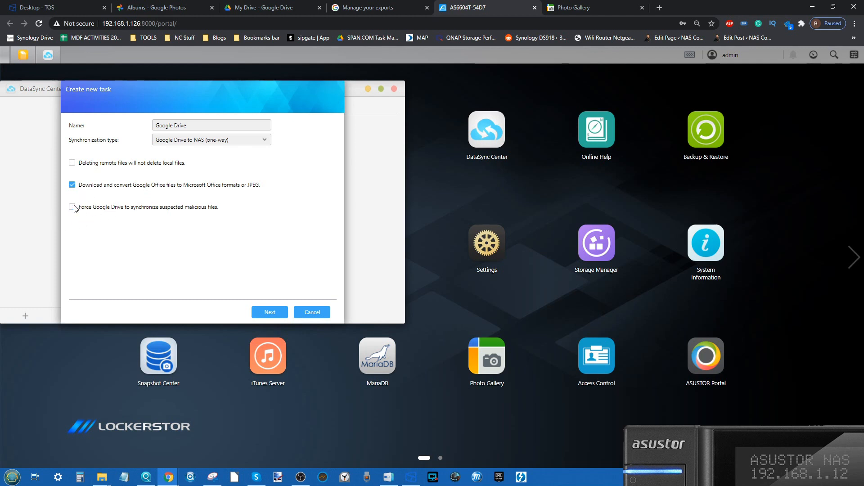
{"action": "left_click", "coordinate": [277, 313]}
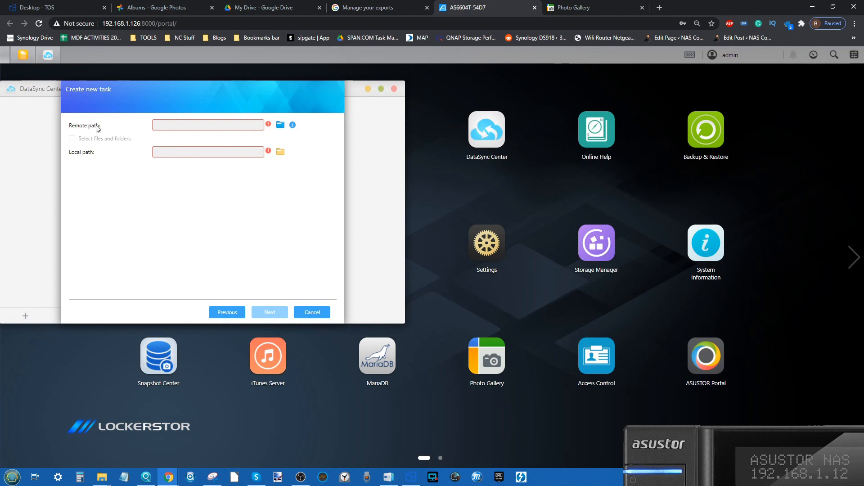
Set the sync task's remote path to the Photos folder in My Drive.
{"action": "left_click", "coordinate": [280, 125]}
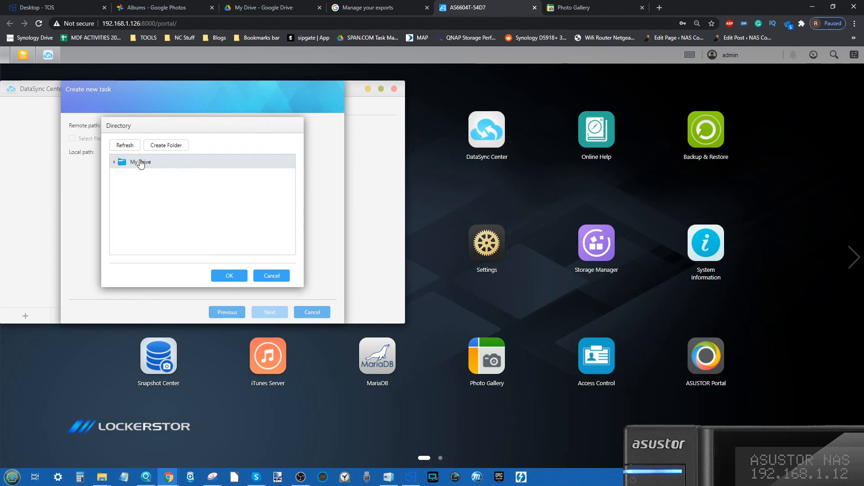
{"action": "left_click", "coordinate": [115, 163]}
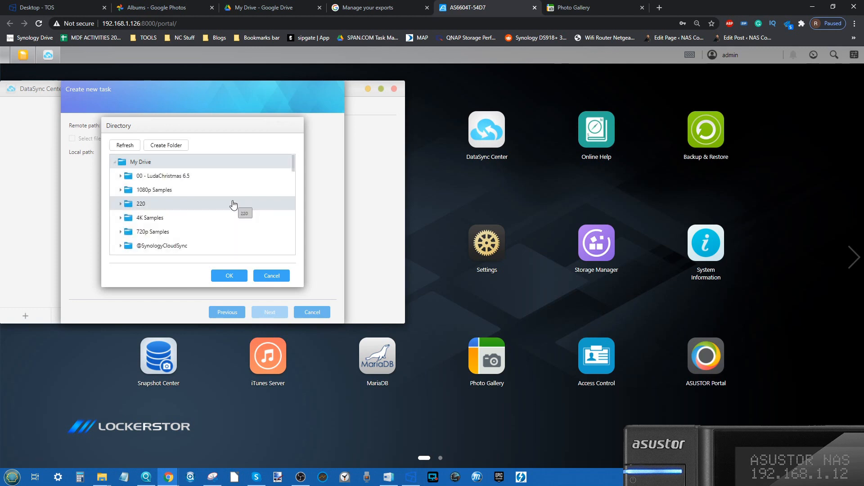
{"action": "scroll", "coordinate": [234, 205], "scroll_direction": "down", "scroll_amount": 5}
{"action": "scroll", "coordinate": [234, 205], "scroll_direction": "down", "scroll_amount": 6}
{"action": "scroll", "coordinate": [233, 205], "scroll_direction": "up", "scroll_amount": 8}
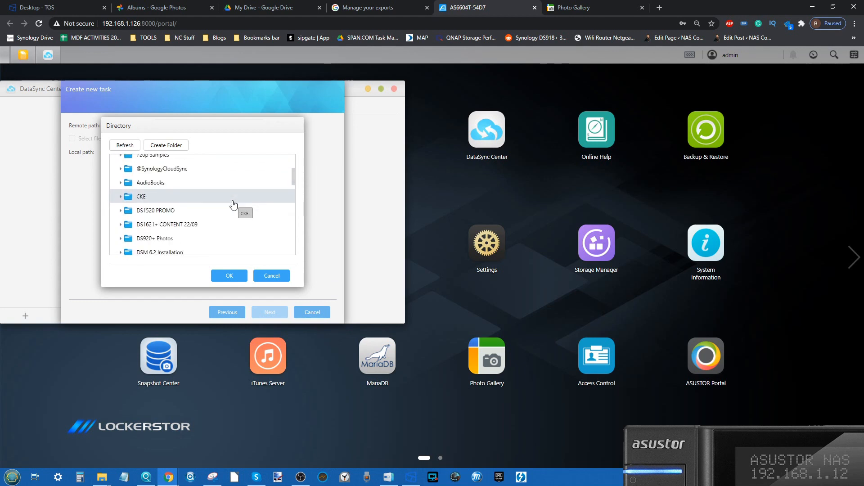
{"action": "scroll", "coordinate": [233, 205], "scroll_direction": "up", "scroll_amount": 3}
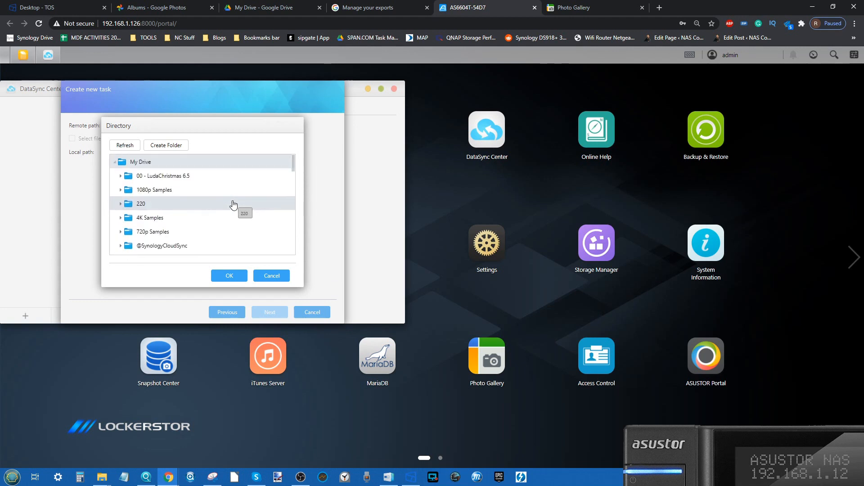
{"action": "left_click", "coordinate": [149, 179]}
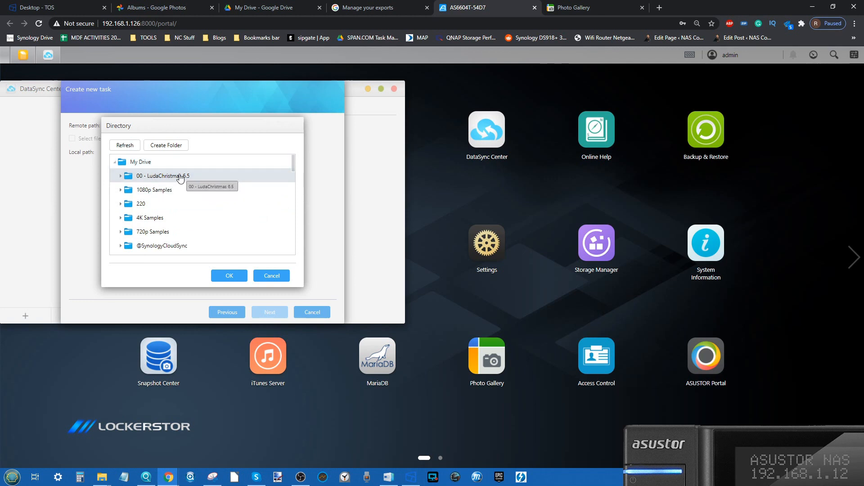
{"action": "scroll", "coordinate": [176, 179], "scroll_direction": "down", "scroll_amount": 10}
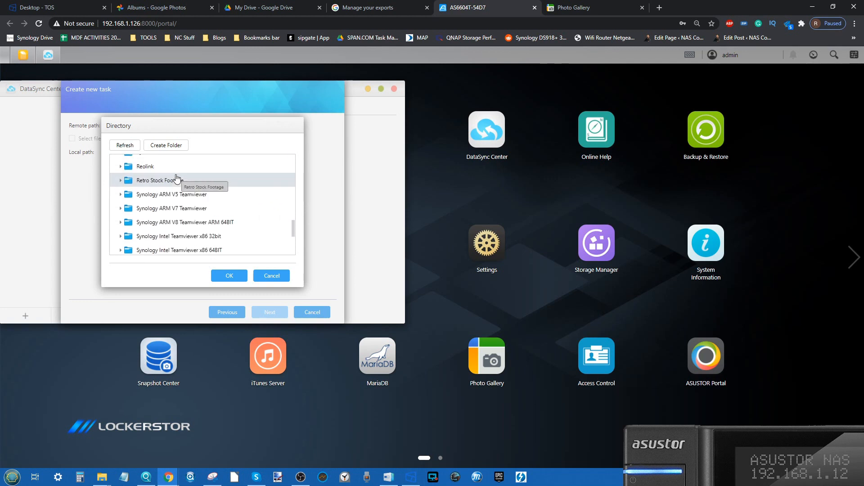
{"action": "scroll", "coordinate": [176, 178], "scroll_direction": "up", "scroll_amount": 8}
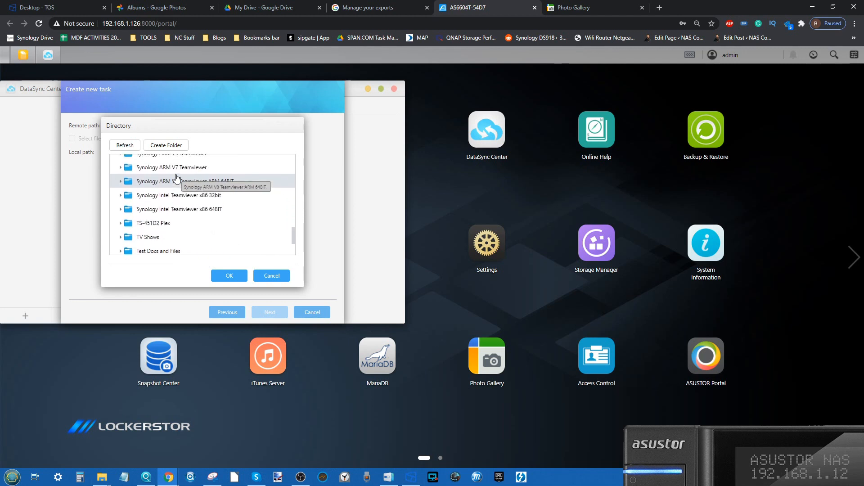
{"action": "scroll", "coordinate": [177, 180], "scroll_direction": "up", "scroll_amount": 1}
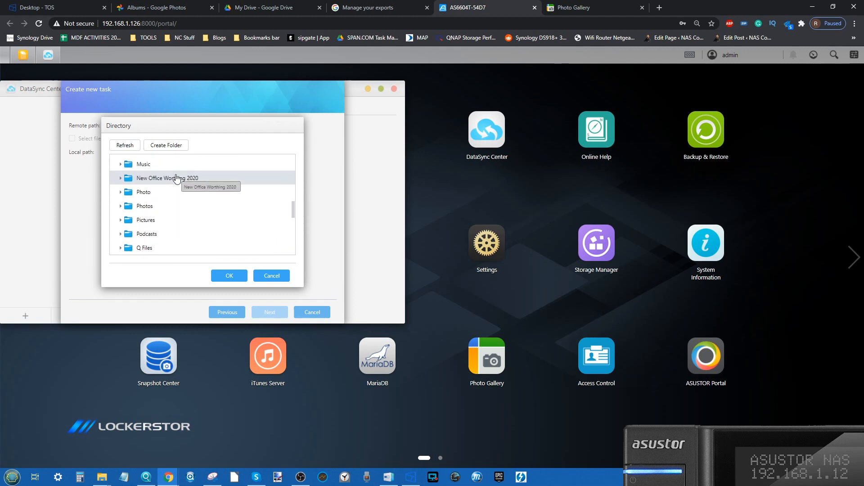
{"action": "scroll", "coordinate": [174, 203], "scroll_direction": "down", "scroll_amount": 2}
{"action": "left_click", "coordinate": [131, 183]}
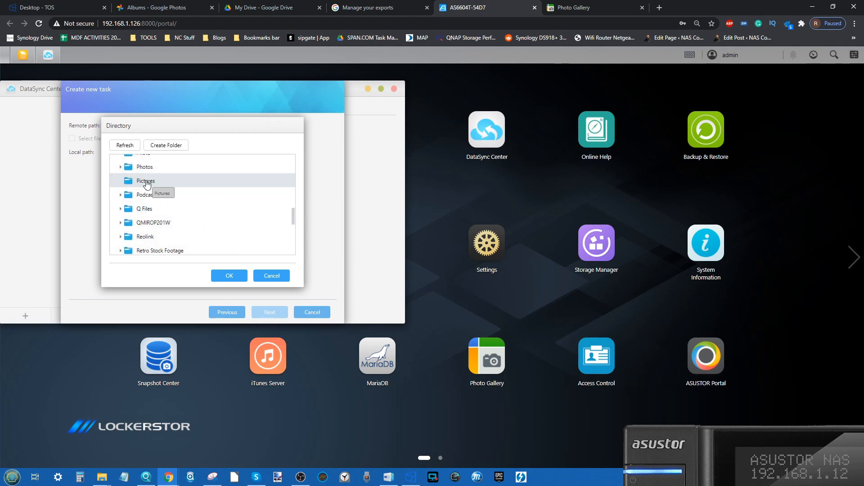
{"action": "left_click", "coordinate": [121, 167]}
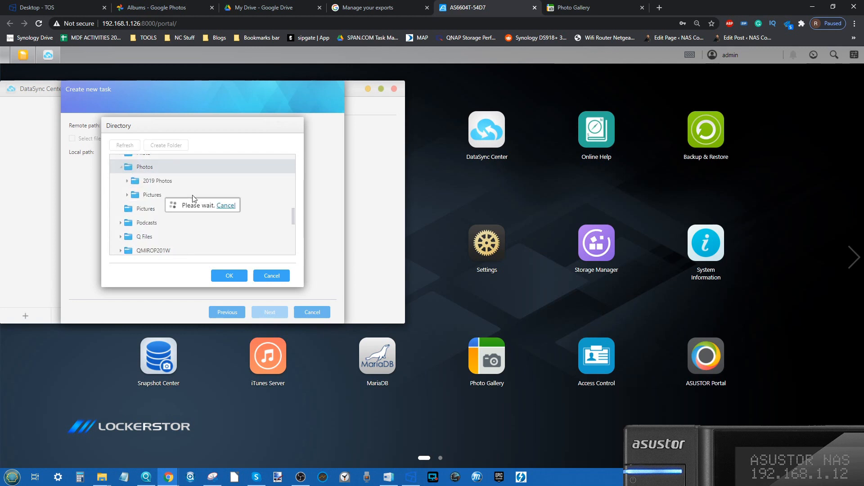
{"action": "left_click", "coordinate": [153, 181]}
{"action": "left_click", "coordinate": [144, 170]}
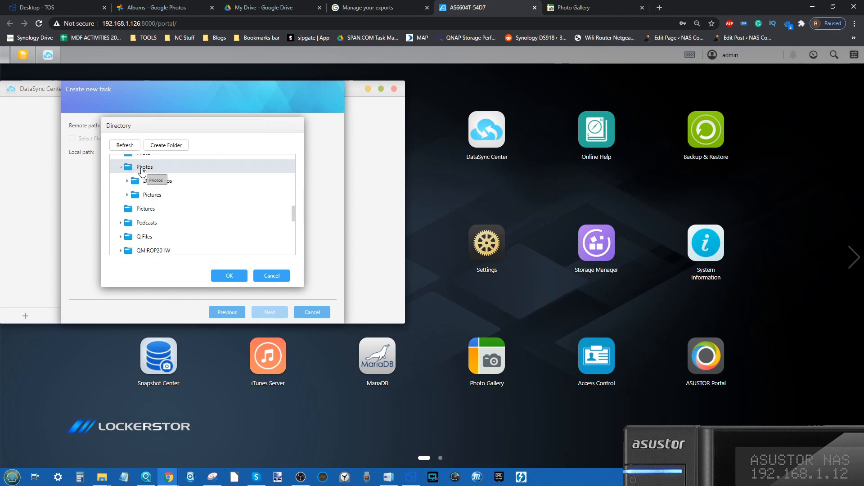
{"action": "left_click", "coordinate": [228, 276]}
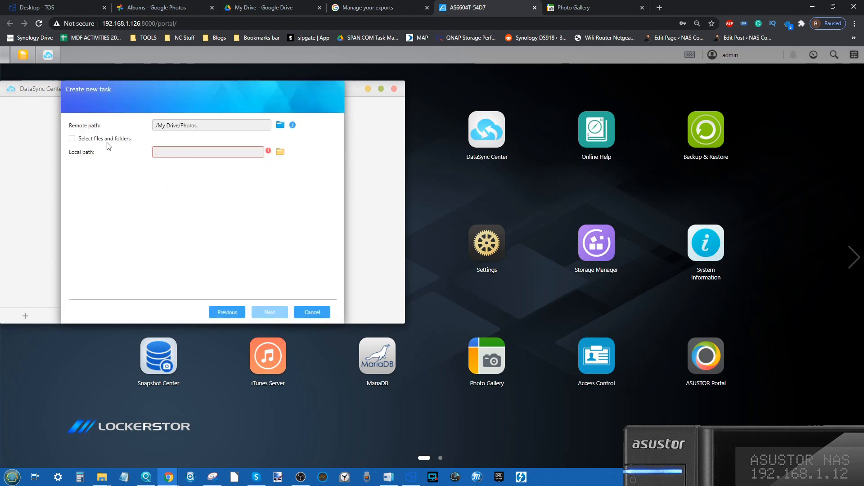
Set the sync task's local path to the PhotoGallery folder on the NAS.
{"action": "left_click", "coordinate": [280, 152]}
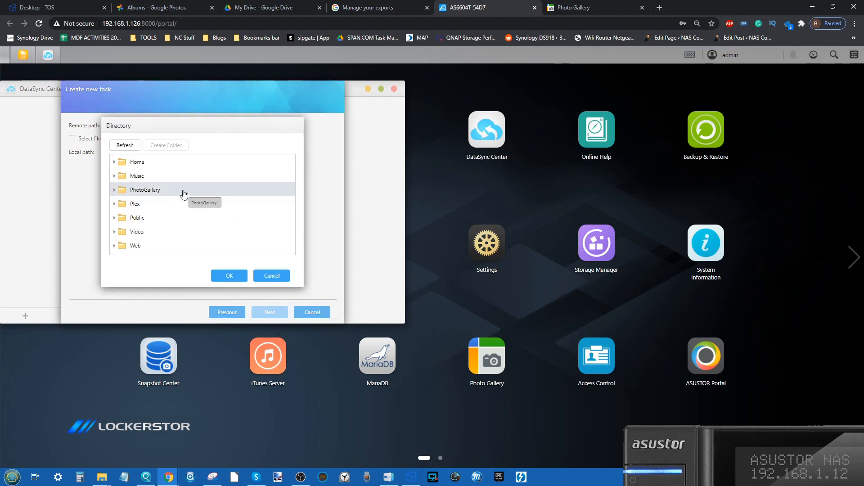
{"action": "double_click", "coordinate": [145, 192]}
{"action": "scroll", "coordinate": [182, 207], "scroll_direction": "down", "scroll_amount": 2}
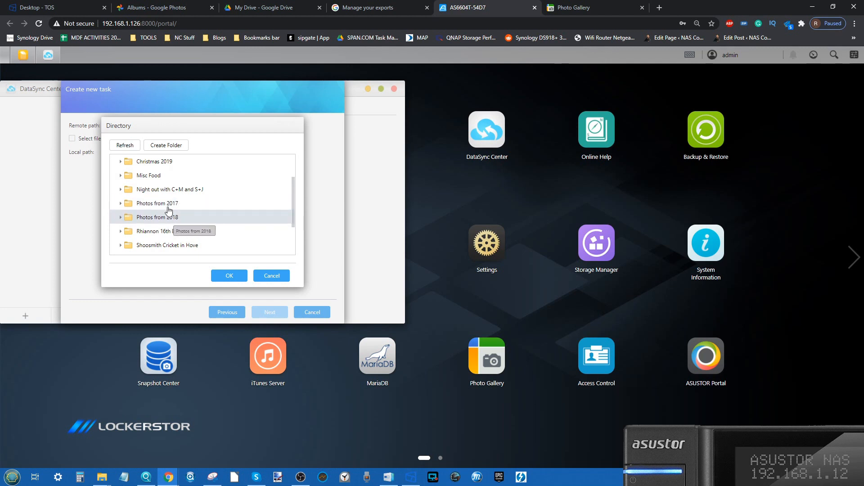
{"action": "scroll", "coordinate": [189, 175], "scroll_direction": "up", "scroll_amount": 2}
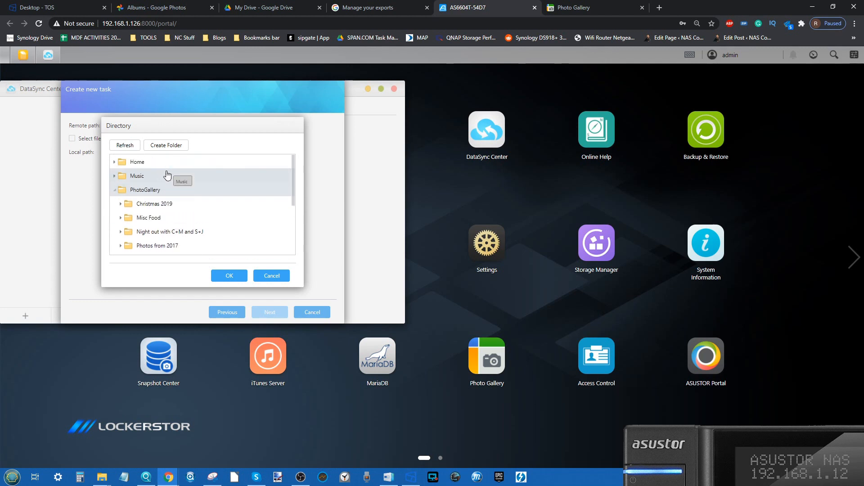
{"action": "double_click", "coordinate": [145, 192]}
{"action": "left_click", "coordinate": [145, 191]}
{"action": "left_click", "coordinate": [228, 275]}
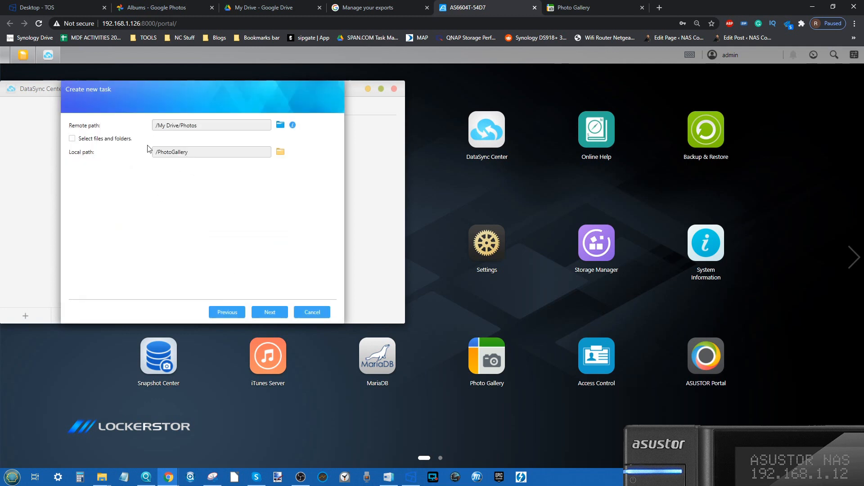
Finish creating the Google Drive task for the whole Photos folder, with synchronization at all hours and no filter rules.
{"action": "left_click", "coordinate": [72, 138]}
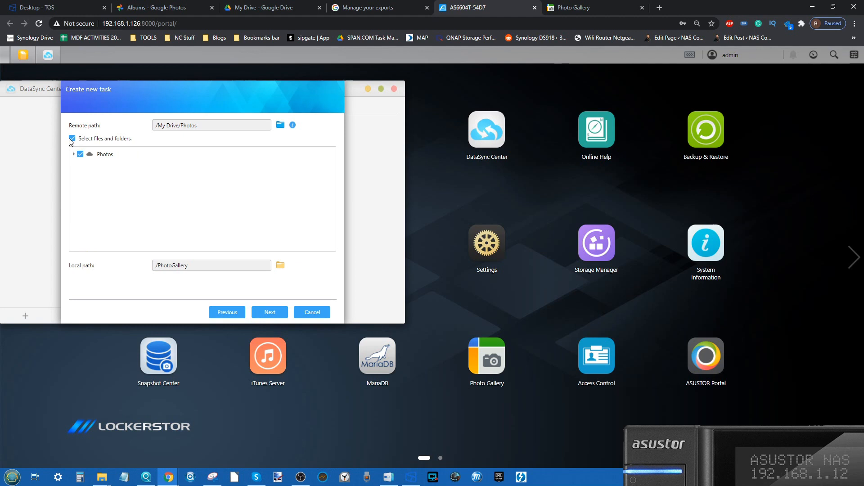
{"action": "left_click", "coordinate": [72, 139]}
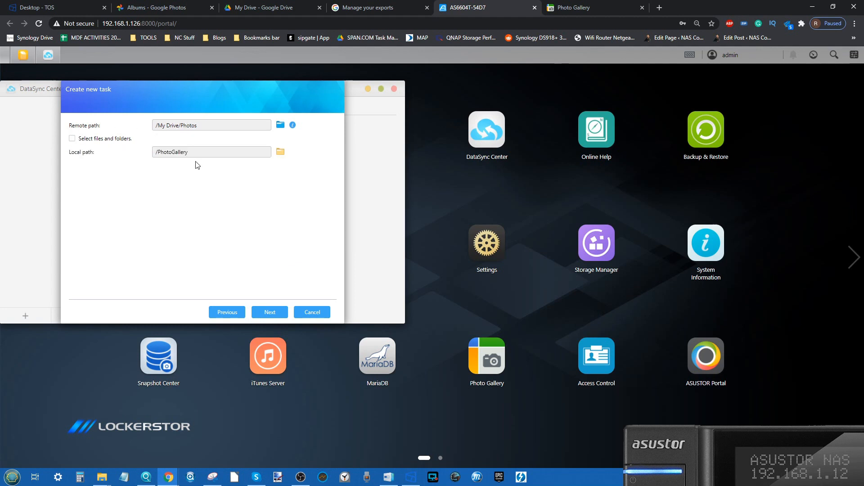
{"action": "left_click", "coordinate": [277, 315]}
{"action": "left_click", "coordinate": [268, 310]}
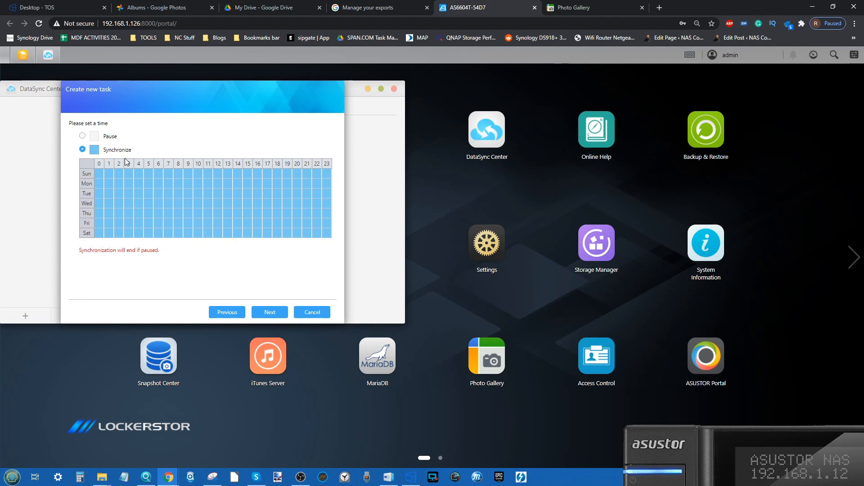
{"action": "left_click", "coordinate": [265, 309]}
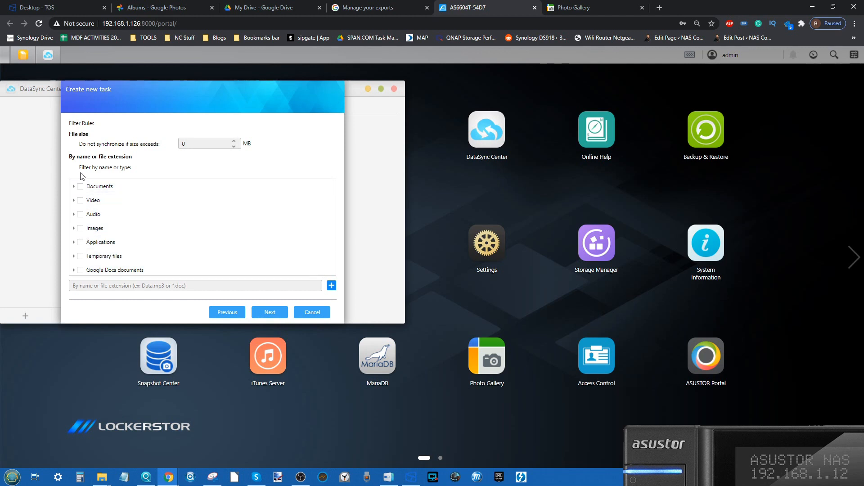
{"action": "mouse_move", "coordinate": [136, 286]}
{"action": "left_click", "coordinate": [269, 312]}
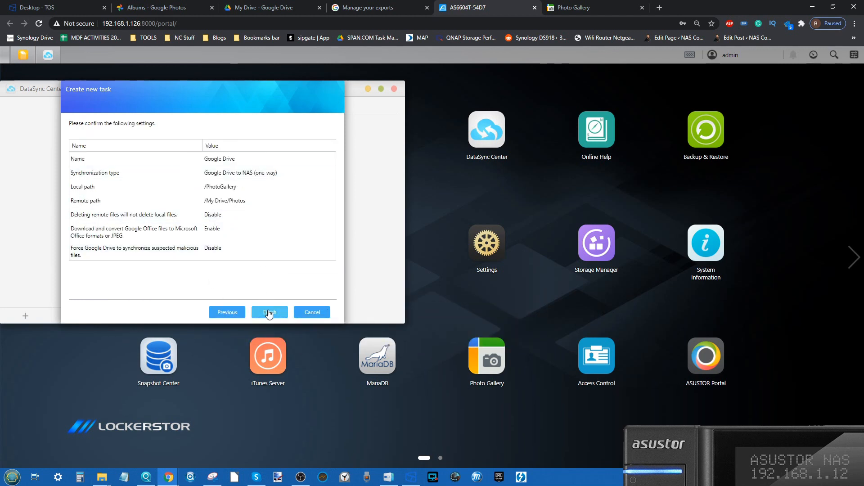
{"action": "left_click", "coordinate": [270, 311]}
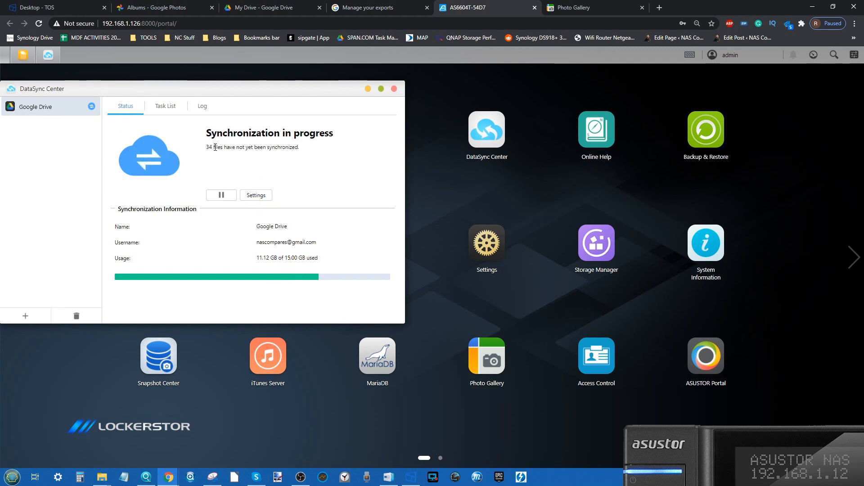
Examine the pictures in the shared subfolder of Google Drive's Photo folder and return to My Drive.
{"action": "left_click", "coordinate": [260, 5]}
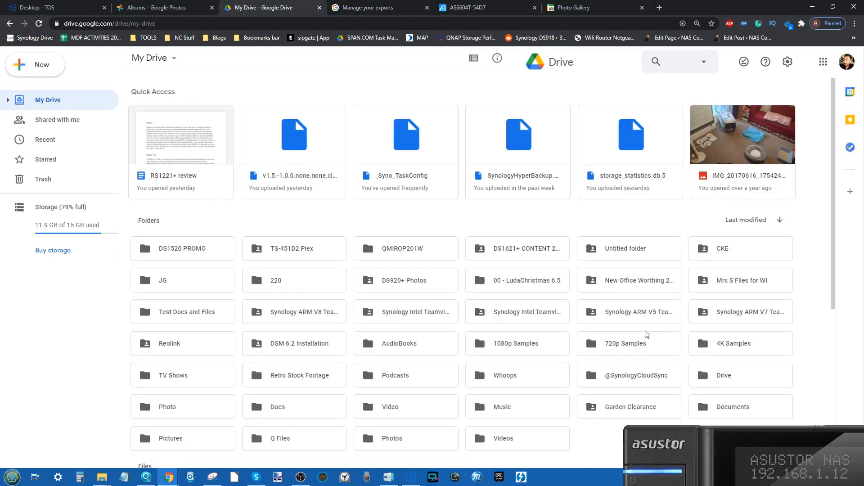
{"action": "double_click", "coordinate": [167, 407]}
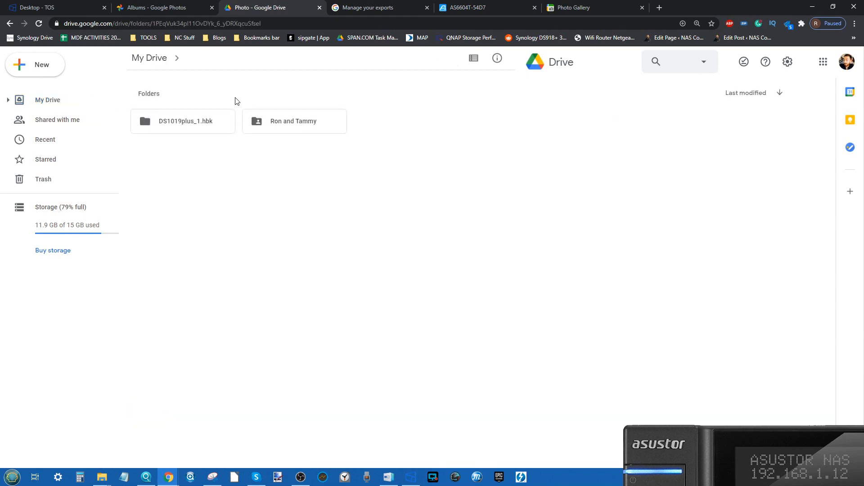
{"action": "double_click", "coordinate": [308, 132]}
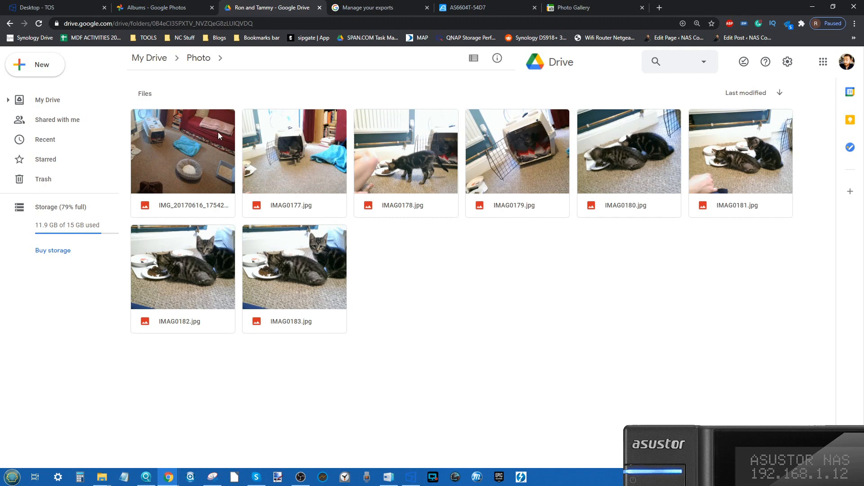
{"action": "left_click", "coordinate": [148, 57]}
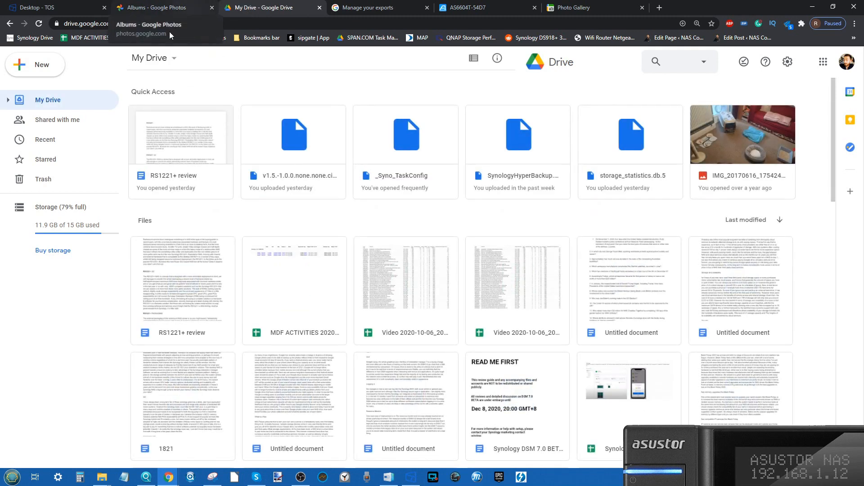
{"action": "left_click", "coordinate": [153, 58]}
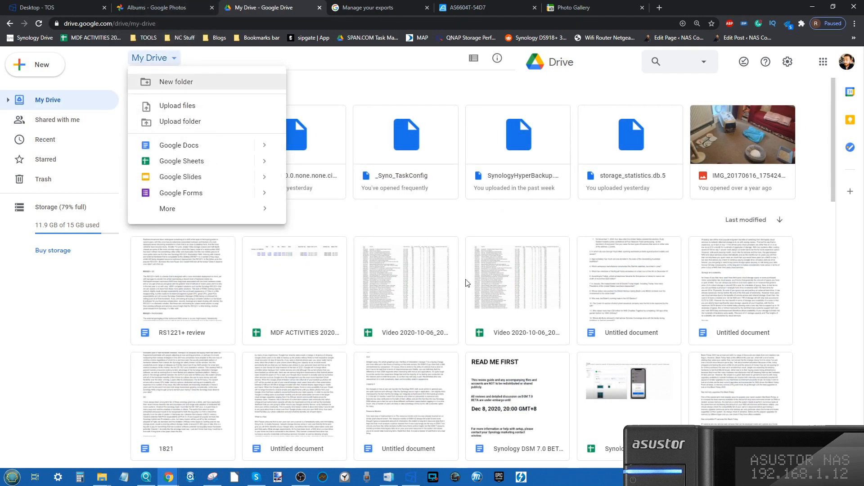
{"action": "scroll", "coordinate": [465, 283], "scroll_direction": "down", "scroll_amount": 12}
{"action": "scroll", "coordinate": [492, 348], "scroll_direction": "up", "scroll_amount": 12}
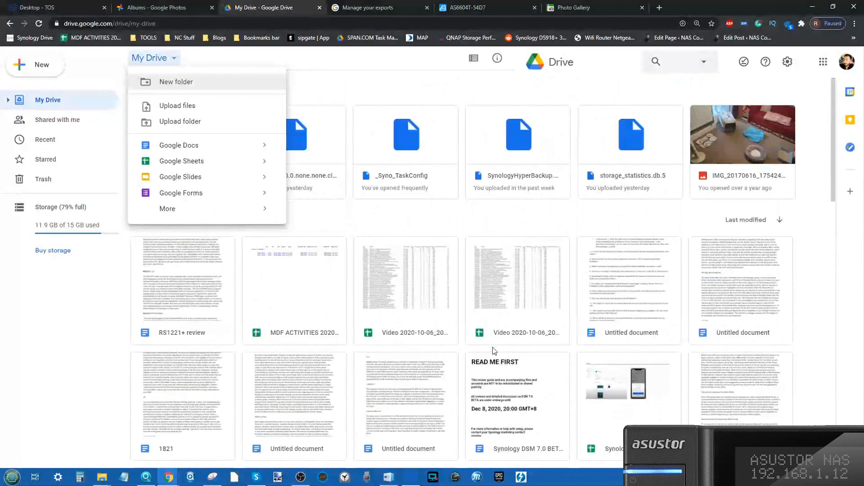
{"action": "left_click", "coordinate": [458, 223]}
Switch to Photo Gallery, reload the album overview and examine the contents of the 2019 Photos and Pictures albums.
{"action": "left_click", "coordinate": [399, 7]}
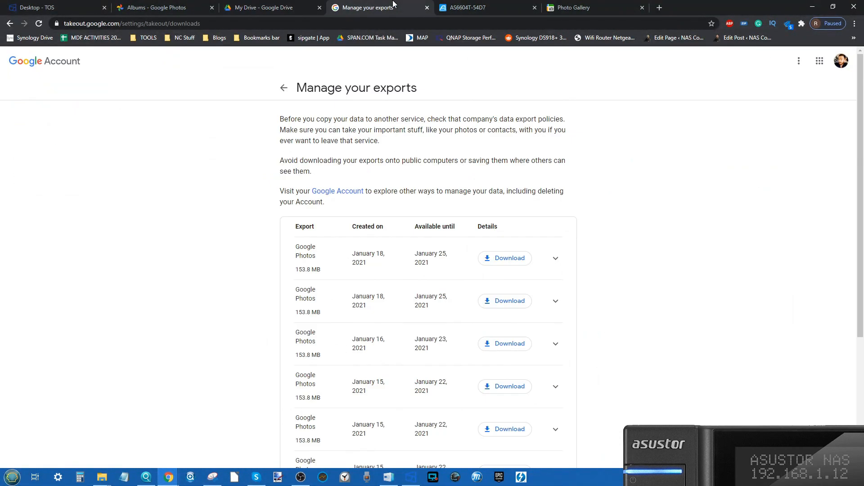
{"action": "left_click", "coordinate": [456, 7]}
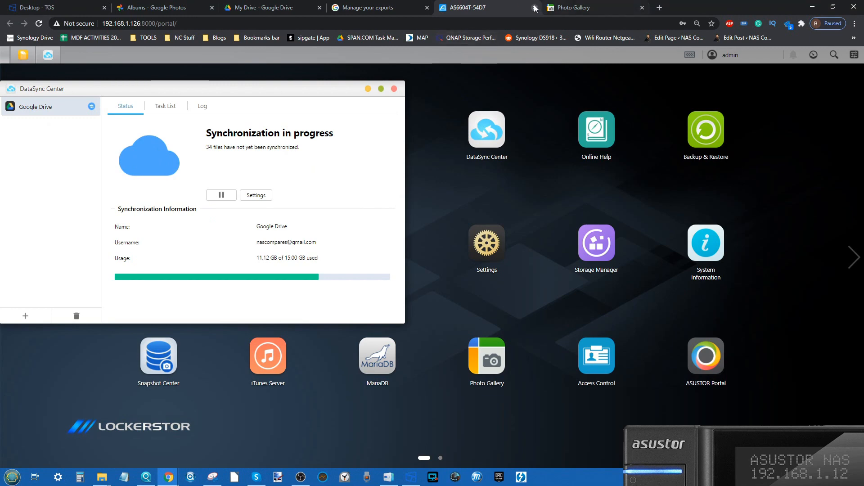
{"action": "left_click", "coordinate": [578, 6]}
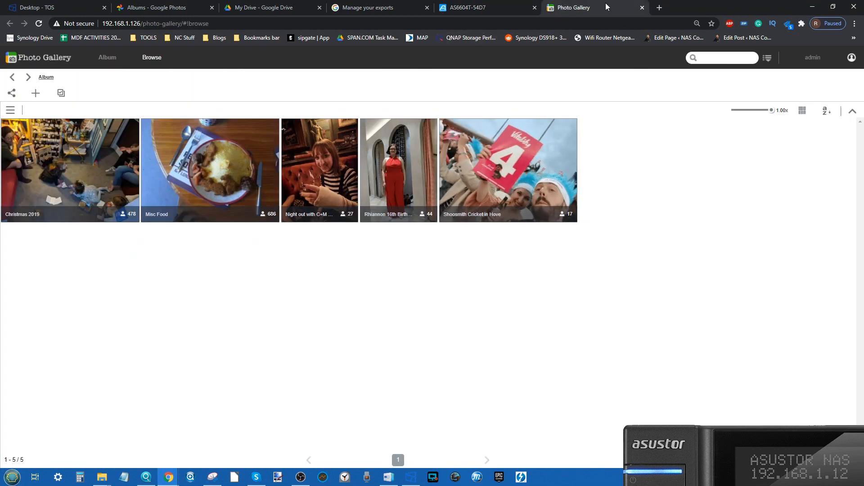
{"action": "left_click", "coordinate": [144, 61]}
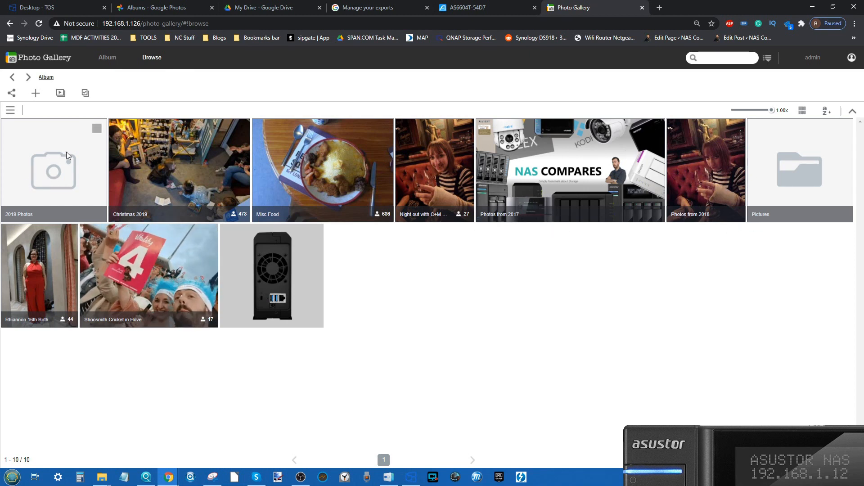
{"action": "left_click", "coordinate": [40, 177]}
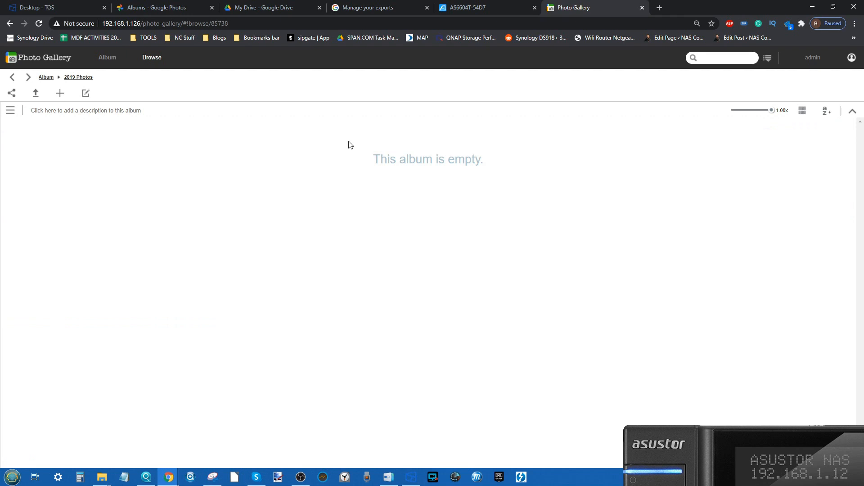
{"action": "left_click", "coordinate": [47, 77]}
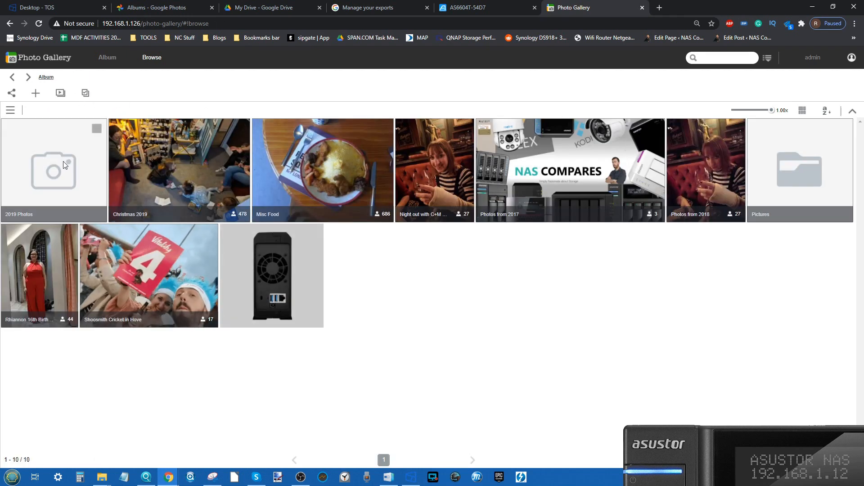
{"action": "left_click", "coordinate": [822, 184]}
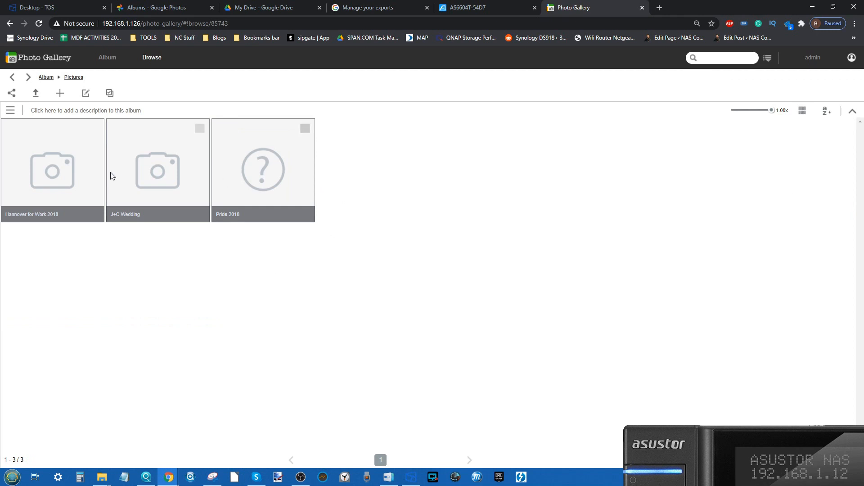
{"action": "left_click", "coordinate": [46, 77]}
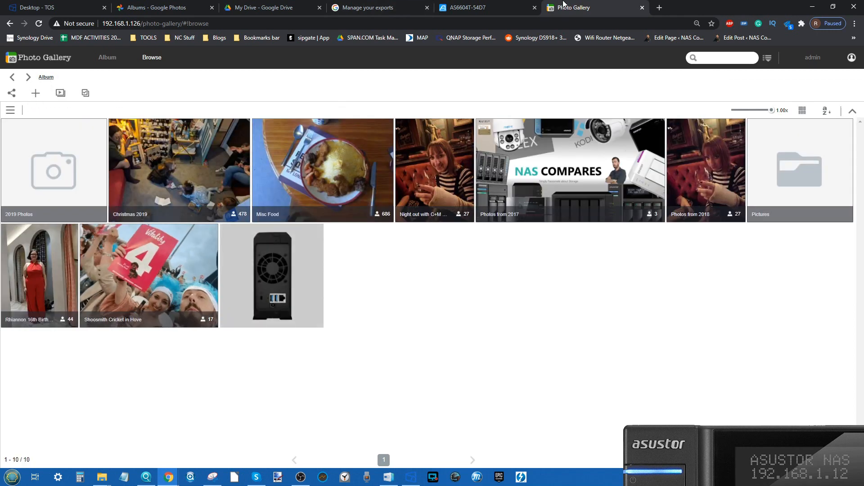
Check the sync progress in DataSync Center and look through the Photos from 2018 album in Photo Gallery.
{"action": "left_click", "coordinate": [477, 8]}
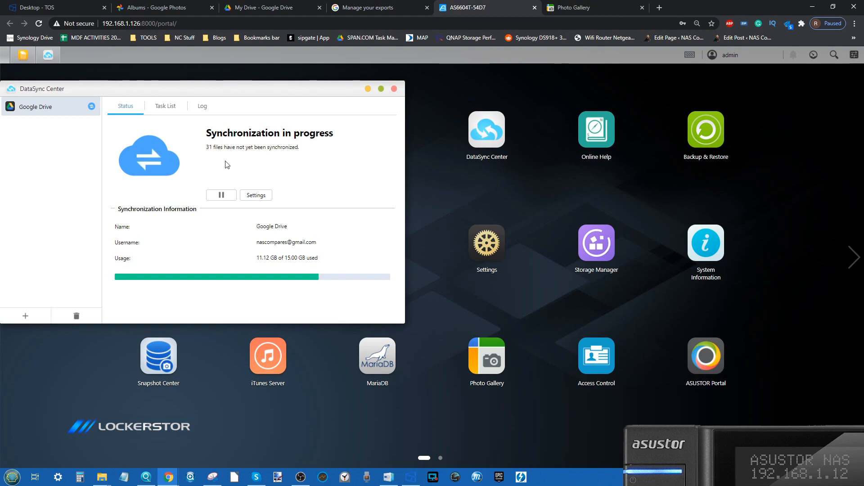
{"action": "left_click", "coordinate": [585, 8]}
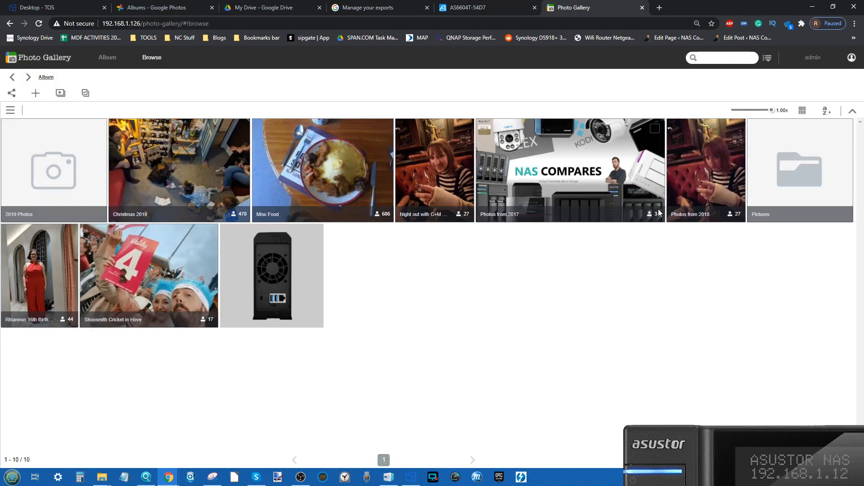
{"action": "left_click", "coordinate": [713, 179]}
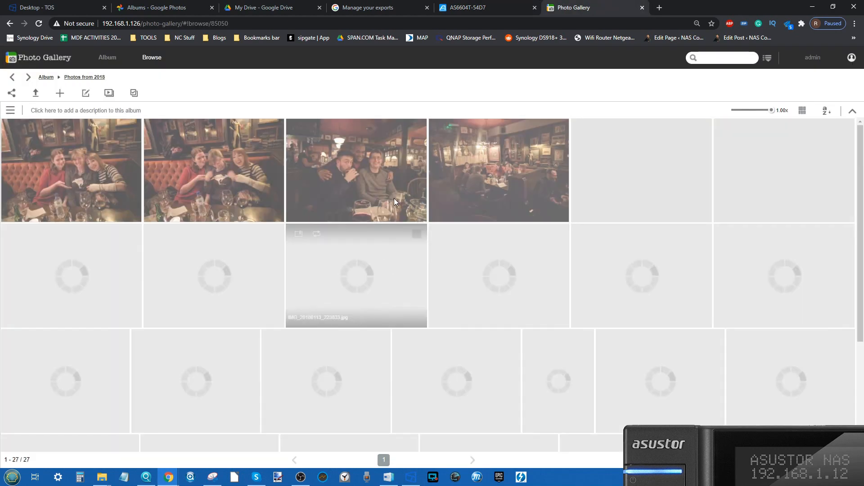
{"action": "scroll", "coordinate": [417, 223], "scroll_direction": "down", "scroll_amount": 3}
{"action": "scroll", "coordinate": [416, 222], "scroll_direction": "up", "scroll_amount": 4}
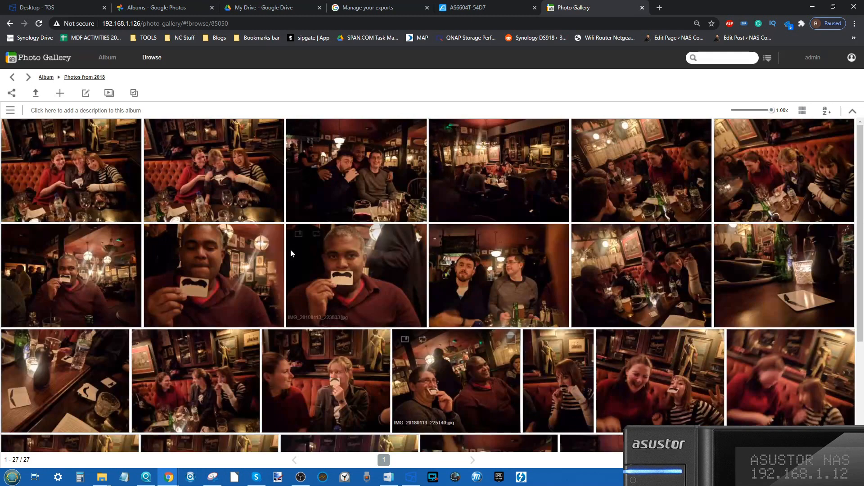
View the album's second photo and the ones following it with their media information, and return to the album overview.
{"action": "left_click", "coordinate": [207, 144]}
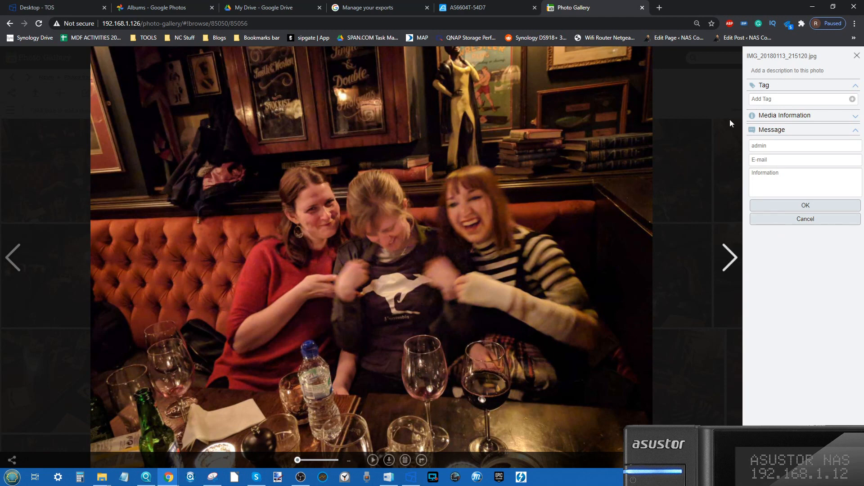
{"action": "left_click", "coordinate": [794, 116]}
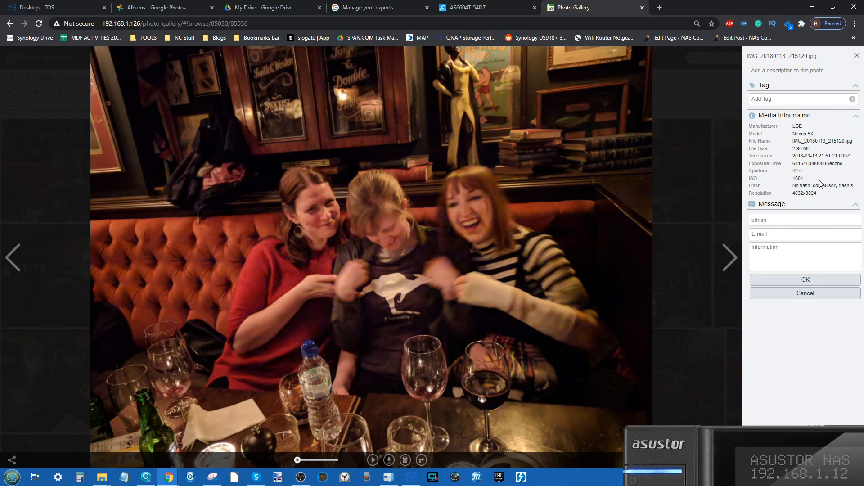
{"action": "right_click", "coordinate": [385, 218]}
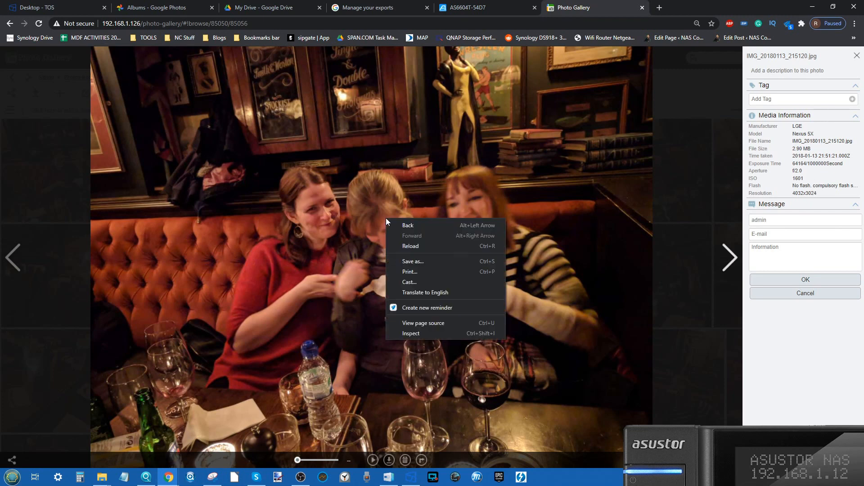
{"action": "left_click", "coordinate": [366, 340]}
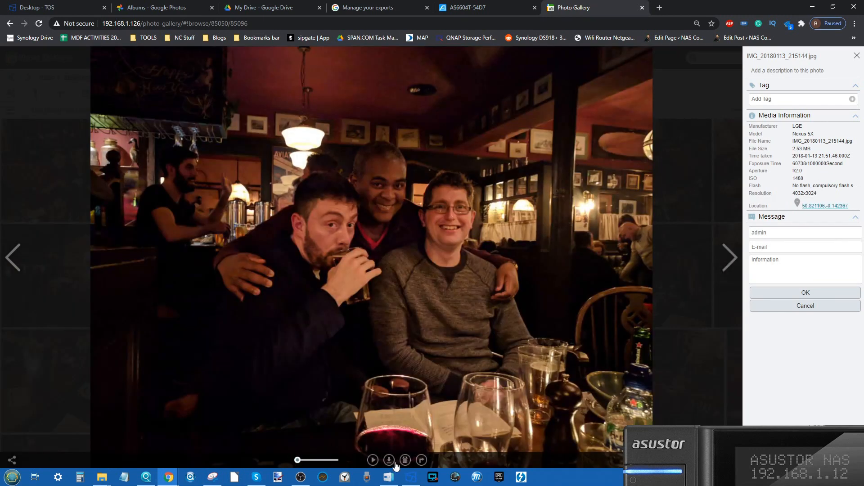
{"action": "left_click", "coordinate": [521, 289]}
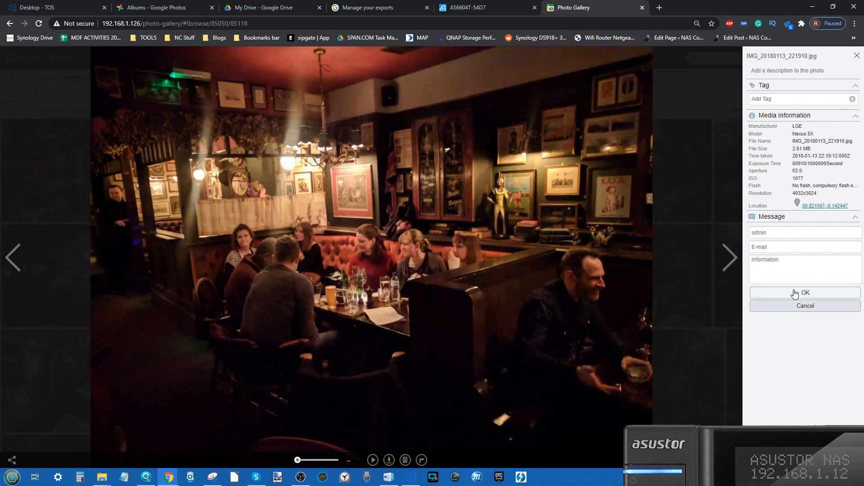
{"action": "left_click", "coordinate": [856, 55]}
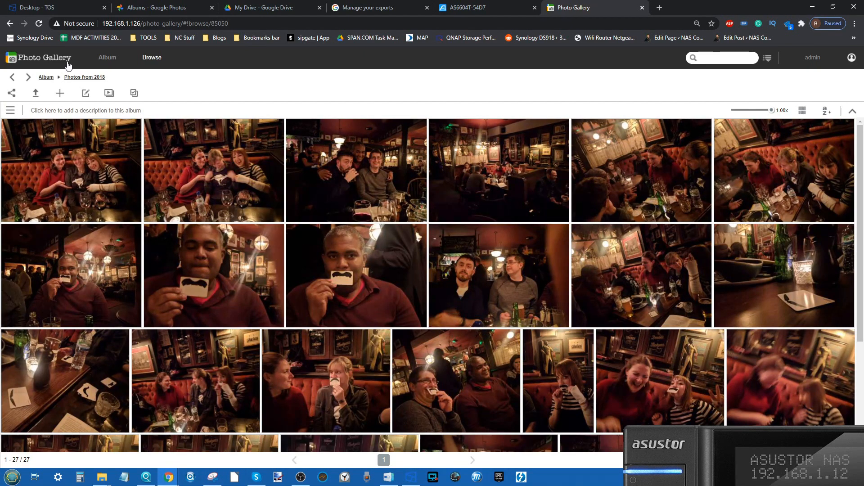
{"action": "left_click", "coordinate": [44, 79]}
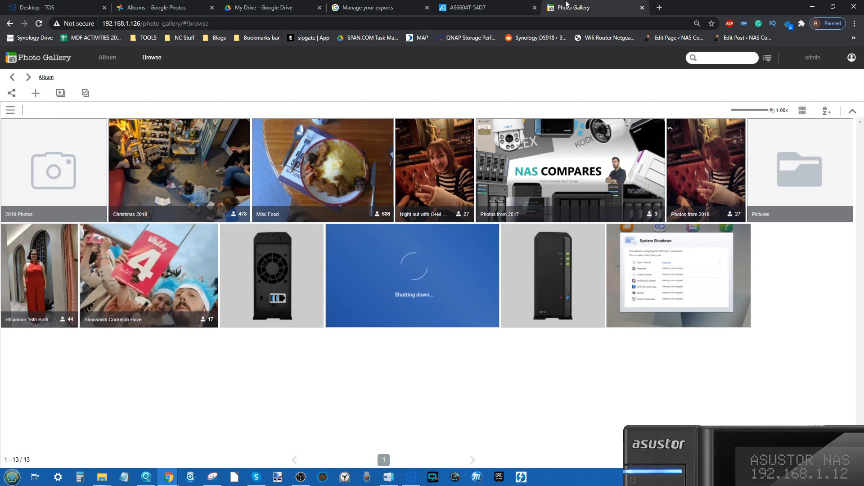
Check the Google Drive task's synchronization status in DataSync Center on the NAS.
{"action": "left_click", "coordinate": [450, 6]}
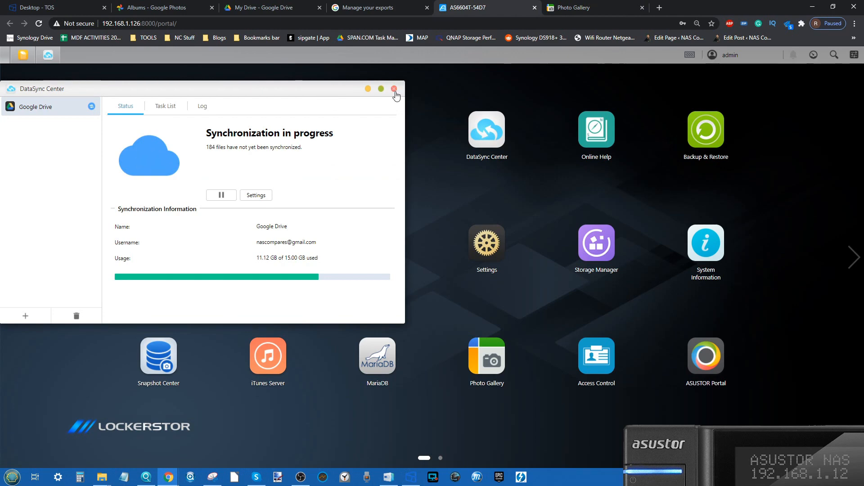
{"action": "left_click", "coordinate": [176, 5]}
{"action": "left_click", "coordinate": [284, 7]}
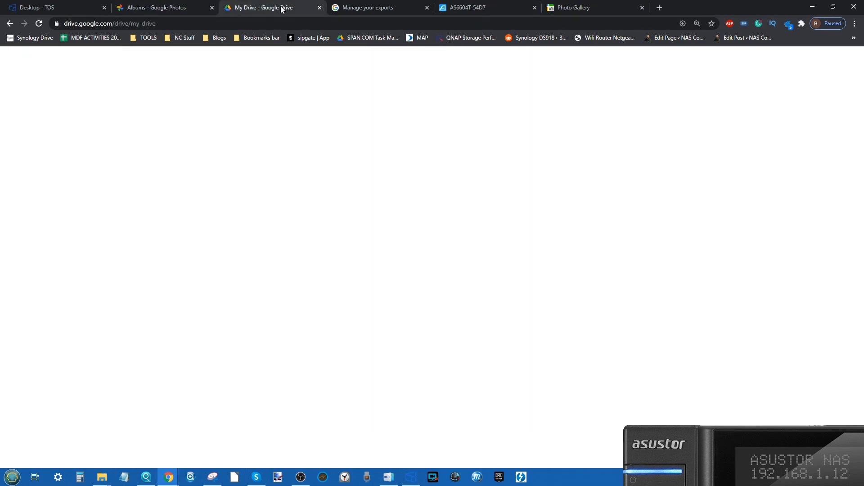
{"action": "left_click", "coordinate": [445, 13]}
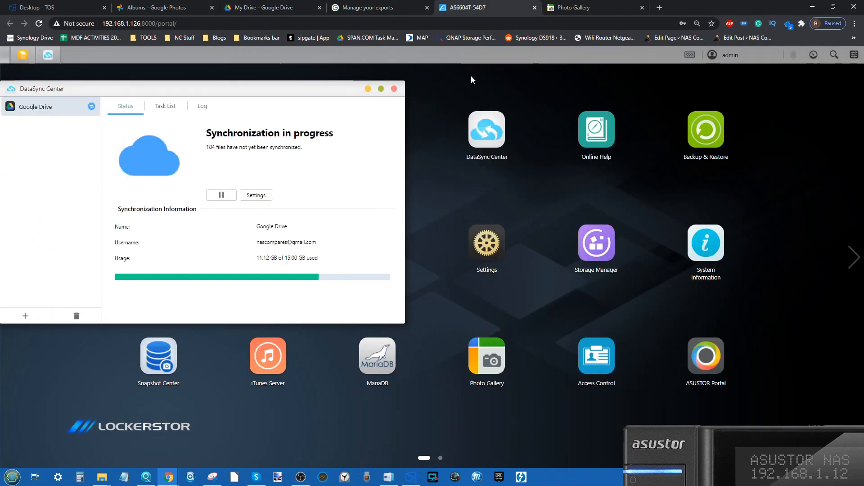